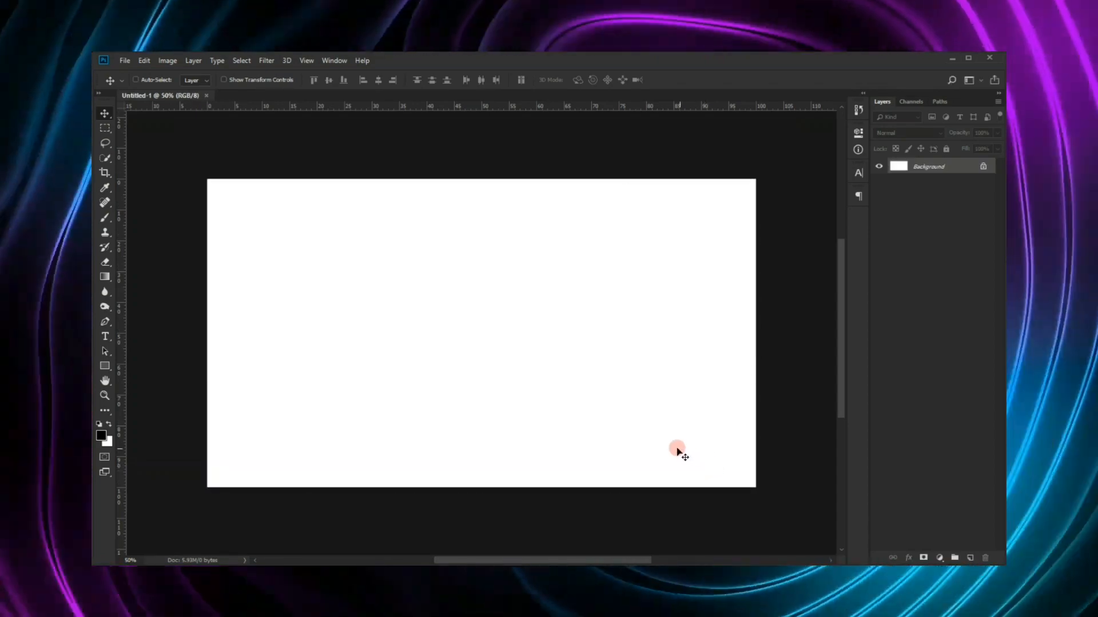
# Place the image Backgrounds (3375) from the Pics folder in File Explorer into the blank Photoshop document
pyautogui.scroll(-2, 148, 306)
pyautogui.scroll(2, 197, 311)
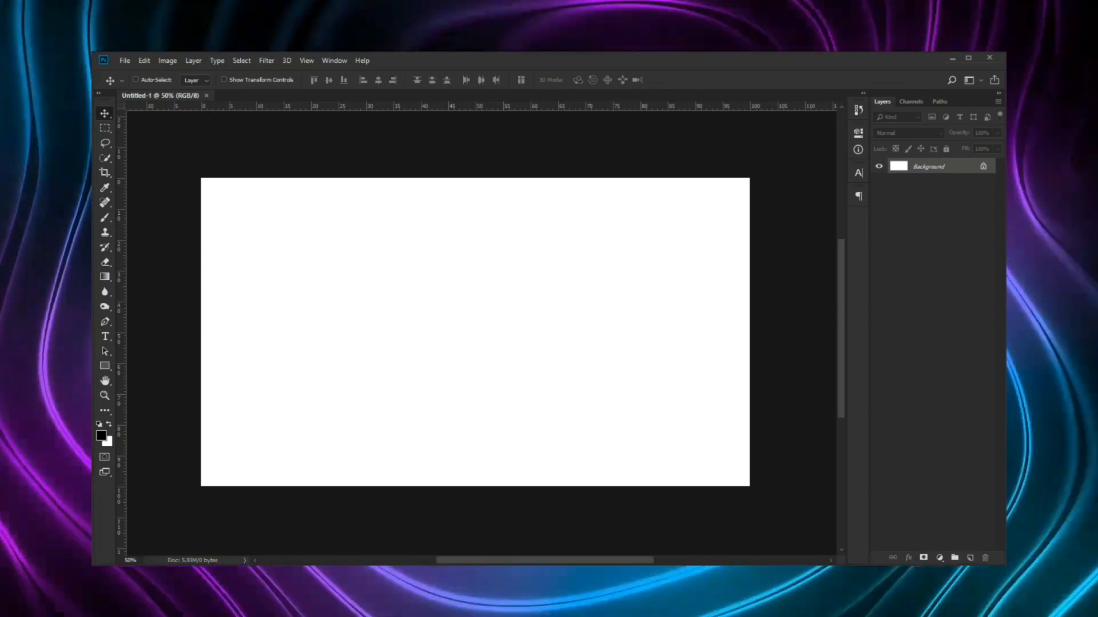
pyautogui.hotkey('alt', 'Tab')
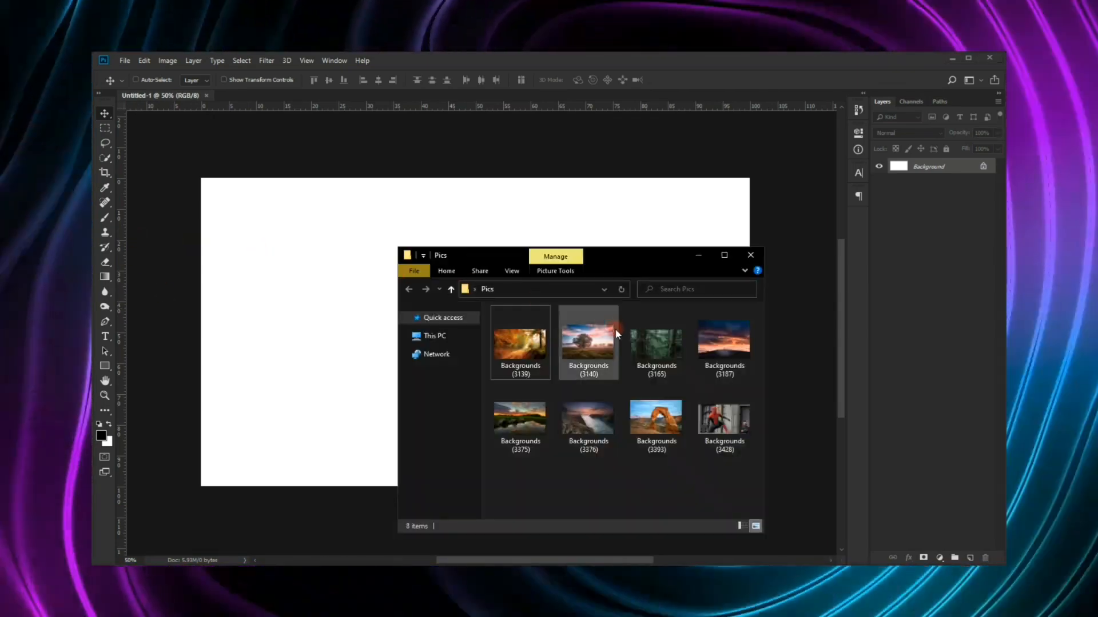
pyautogui.moveTo(523, 421); pyautogui.dragTo(343, 411)
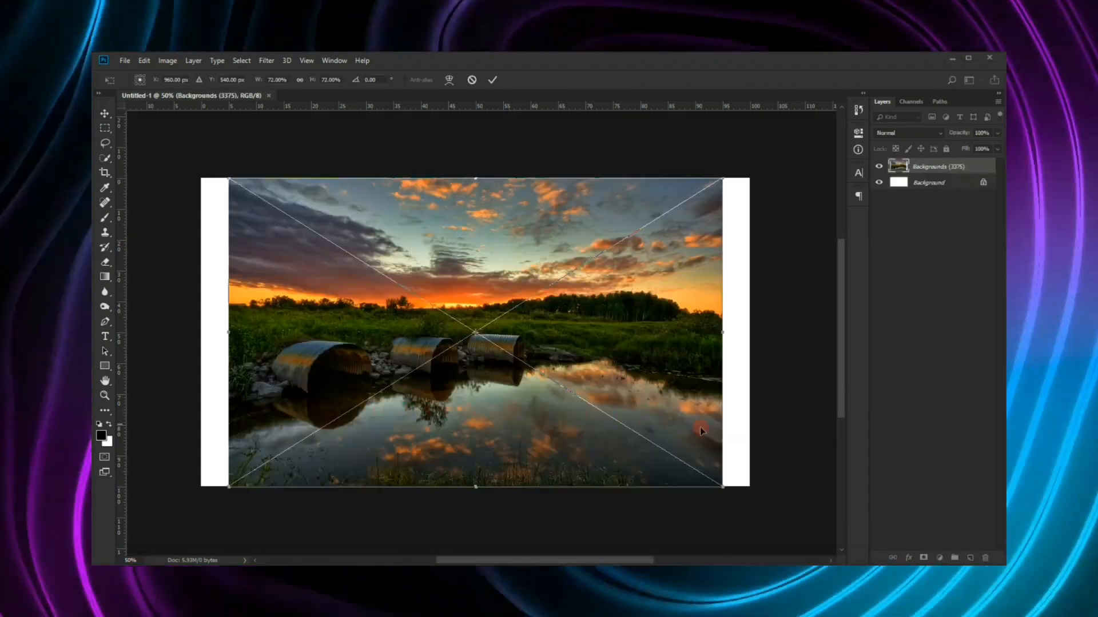
pyautogui.scroll(-2, 382, 350)
pyautogui.scroll(2, 490, 467)
pyautogui.press('Return')
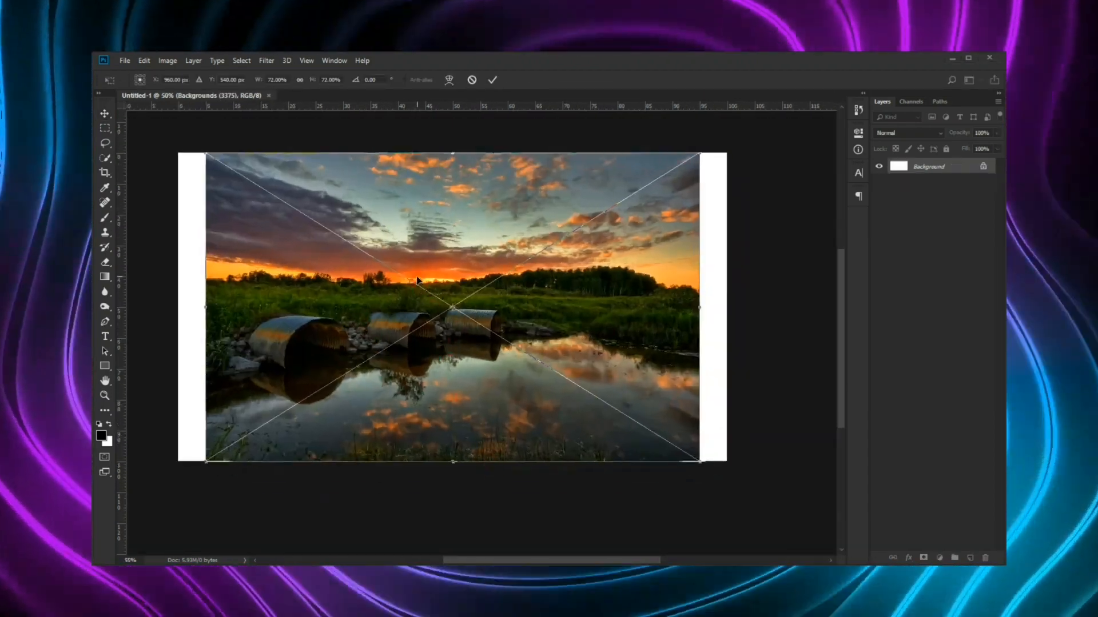
# Scale the placed image proportionally from its center to about 84% so it covers the whole canvas
pyautogui.scroll(2, 418, 280)
pyautogui.scroll(-2, 301, 248)
pyautogui.scroll(1, 296, 247)
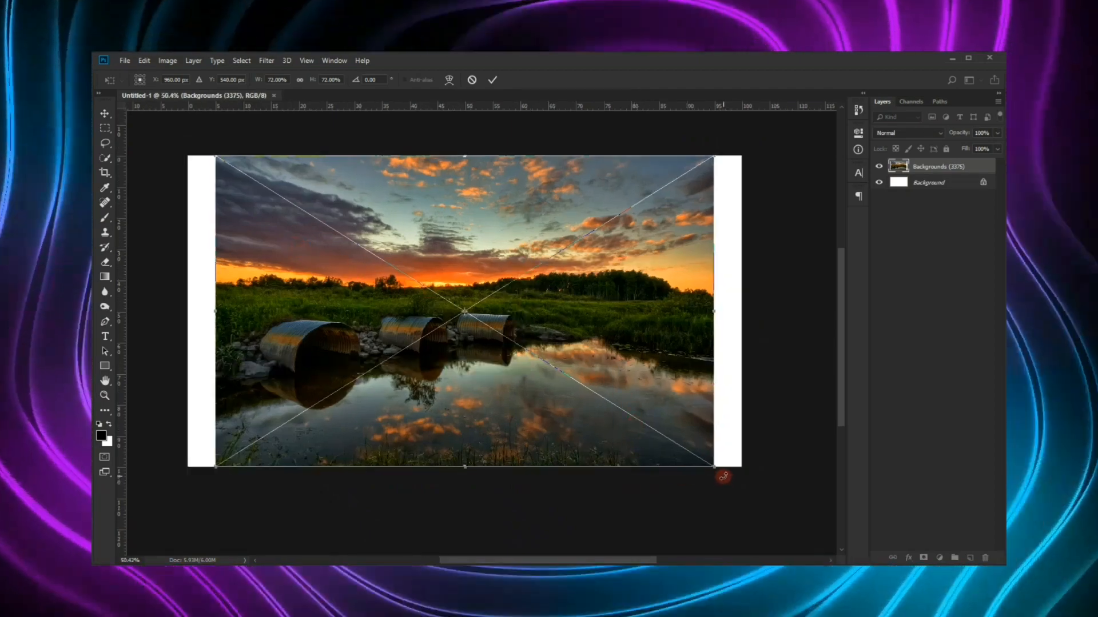
pyautogui.moveTo(716, 471); pyautogui.dragTo(755, 499)
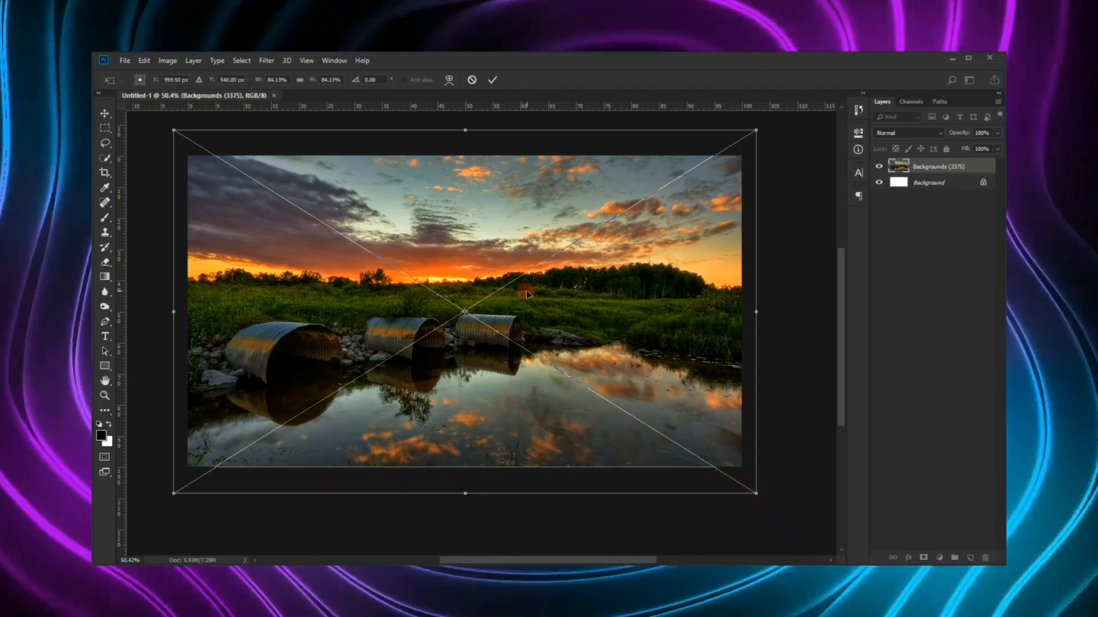
pyautogui.click(492, 79)
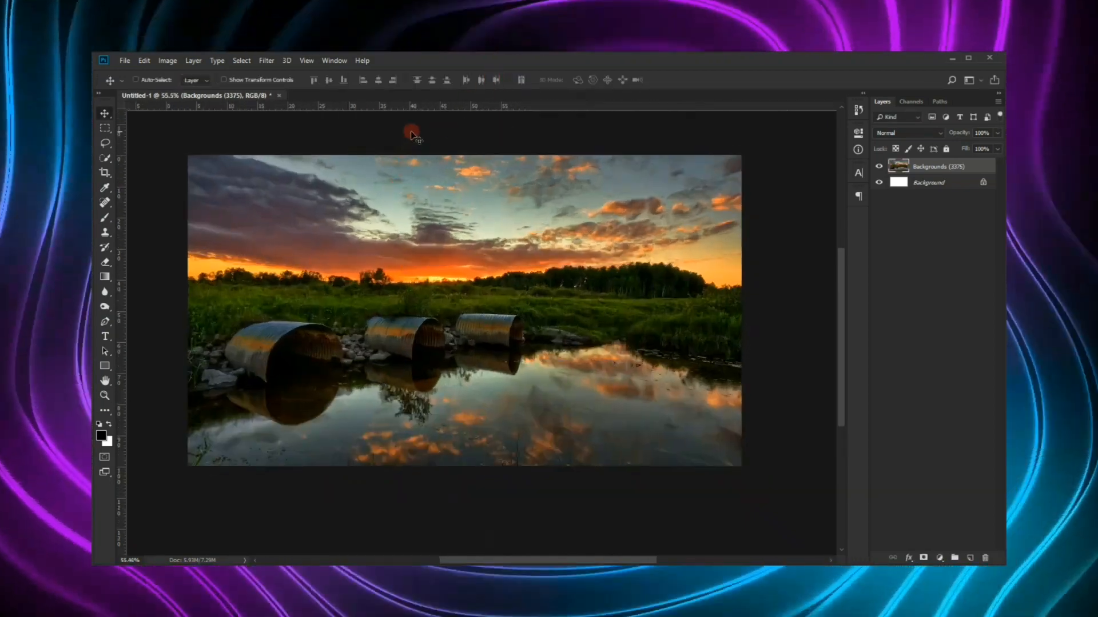
# Convert the Backgrounds (3375) layer to a smart object and rename it IMG
pyautogui.scroll(1, 411, 132)
pyautogui.scroll(1, 610, 132)
pyautogui.scroll(-1, 611, 132)
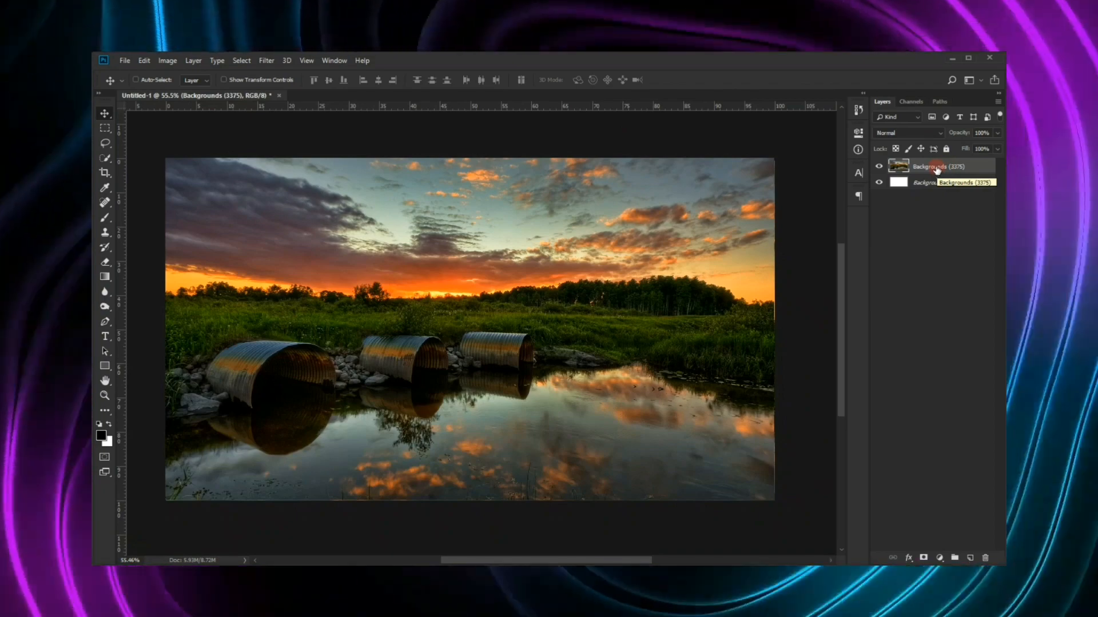
pyautogui.rightClick(935, 168)
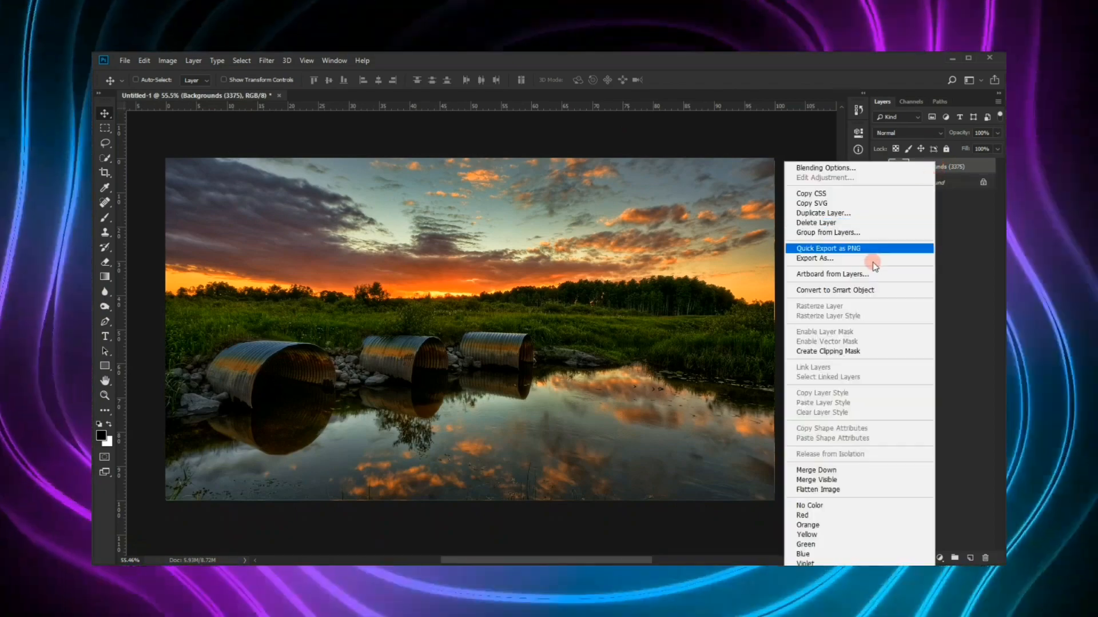
pyautogui.click(841, 292)
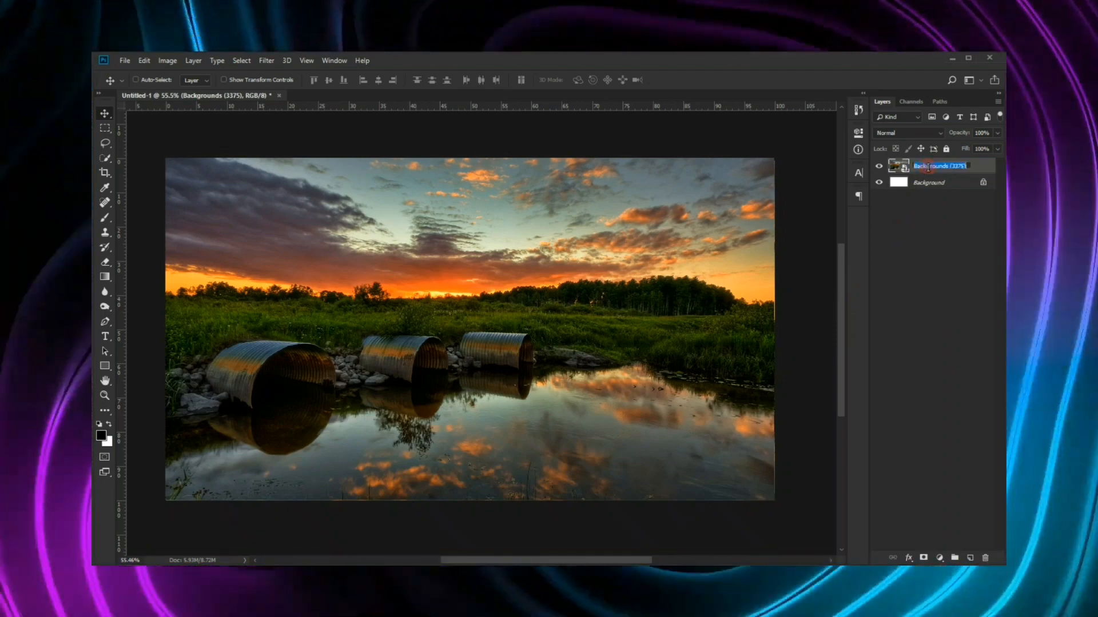
pyautogui.write('G')
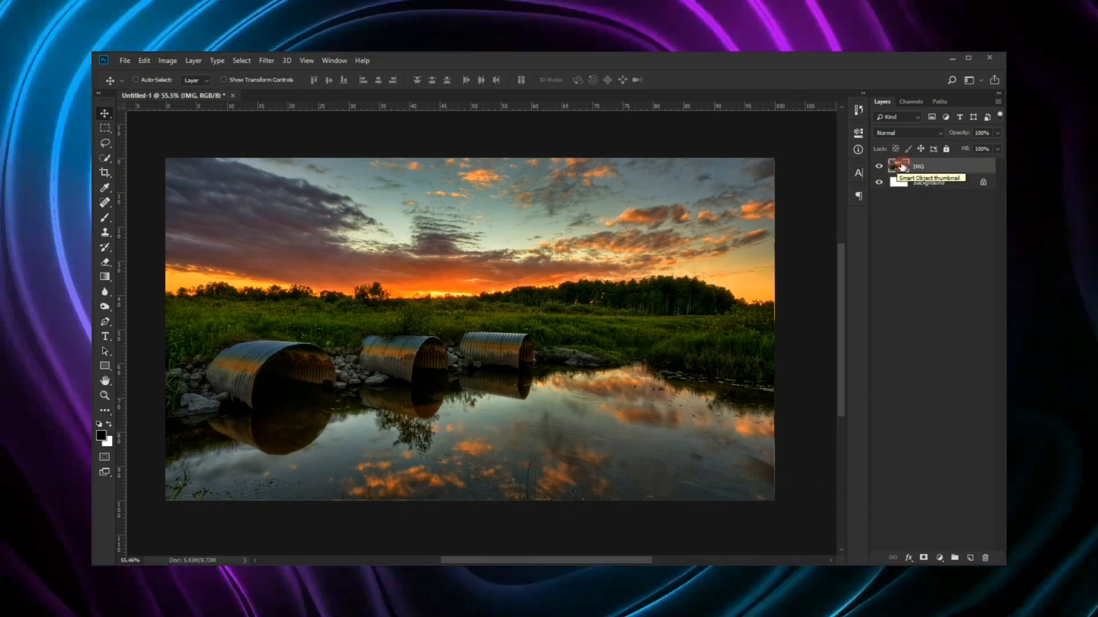
# Open the IMG smart object's contents for inspection and close that document again
pyautogui.doubleClick(900, 166)
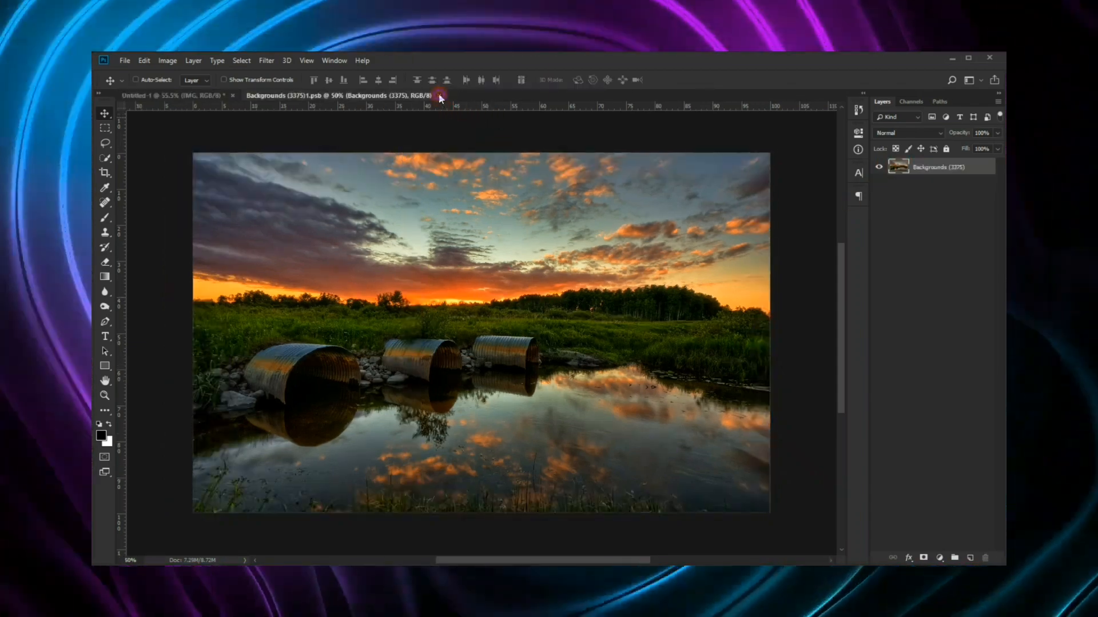
pyautogui.click(439, 96)
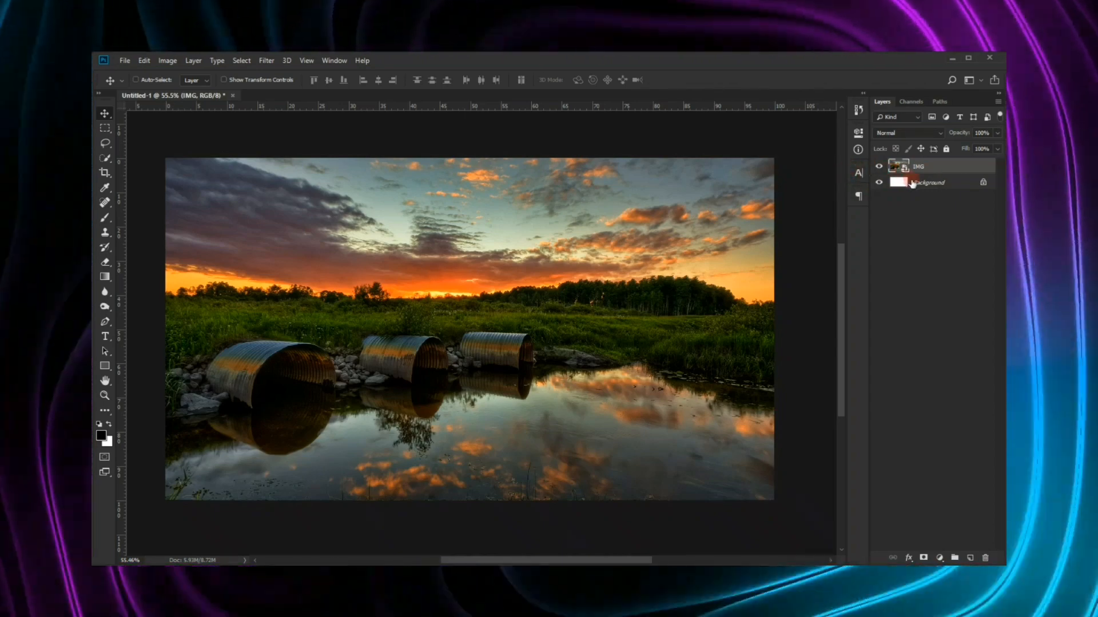
# Duplicate the IMG layer and apply a Gaussian Blur with a 9.2-pixel radius to the copy
pyautogui.hotkey('ctrl', 'j')
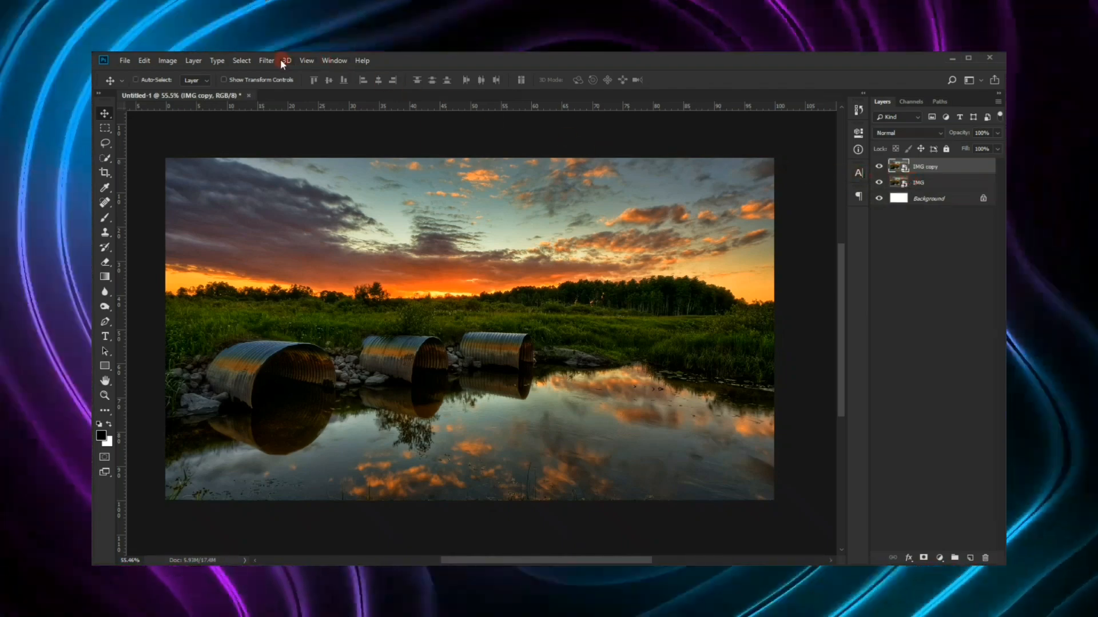
pyautogui.click(267, 60)
pyautogui.moveTo(320, 190)
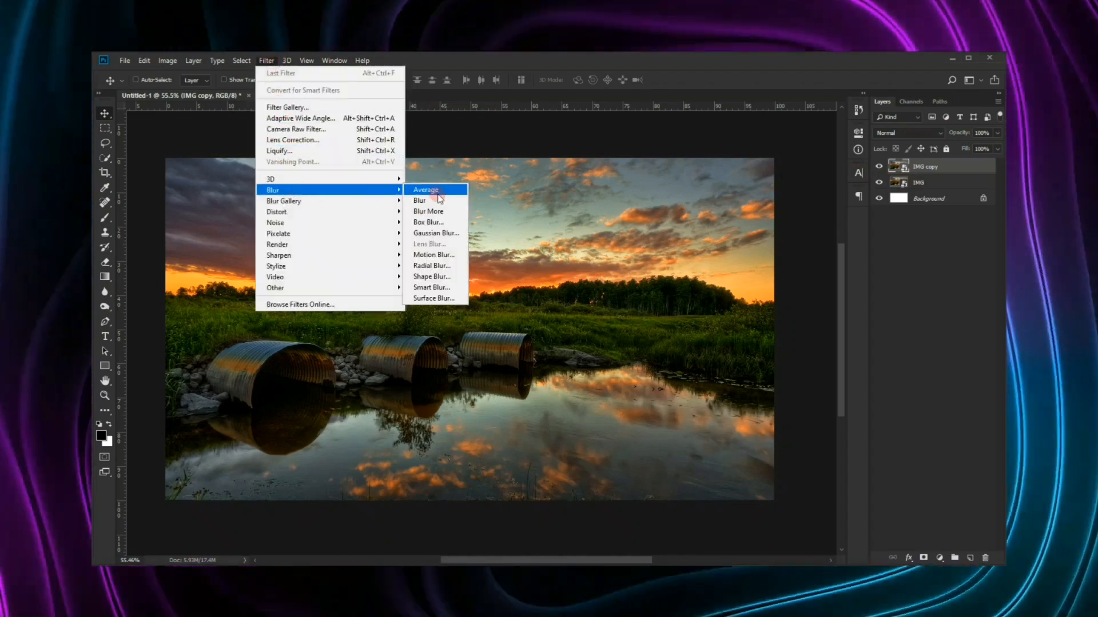
pyautogui.click(435, 234)
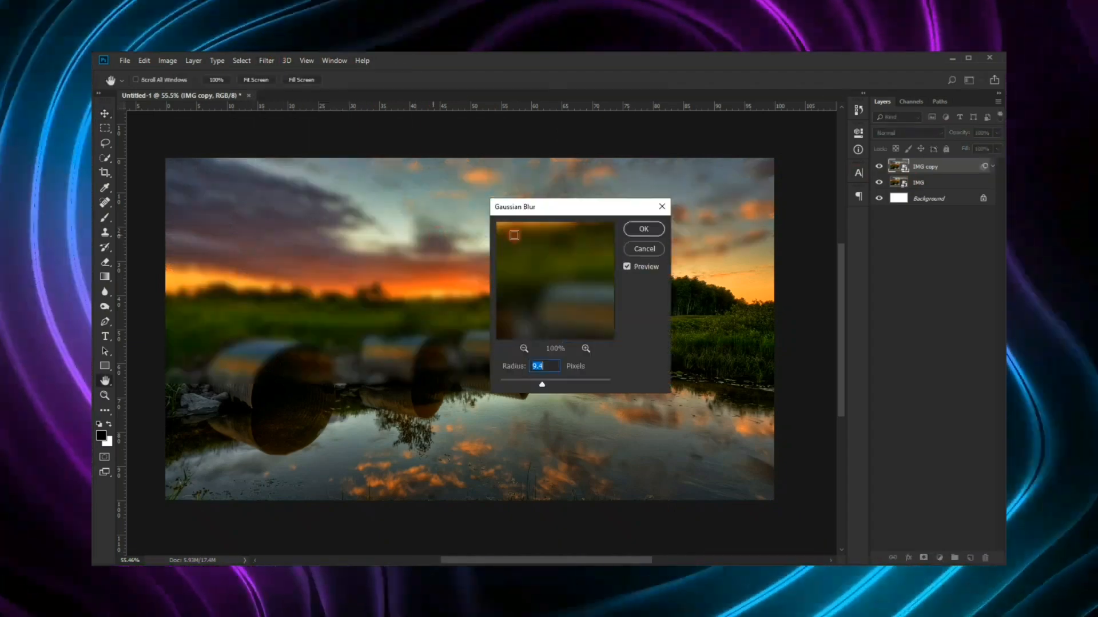
pyautogui.moveTo(614, 209); pyautogui.dragTo(612, 149)
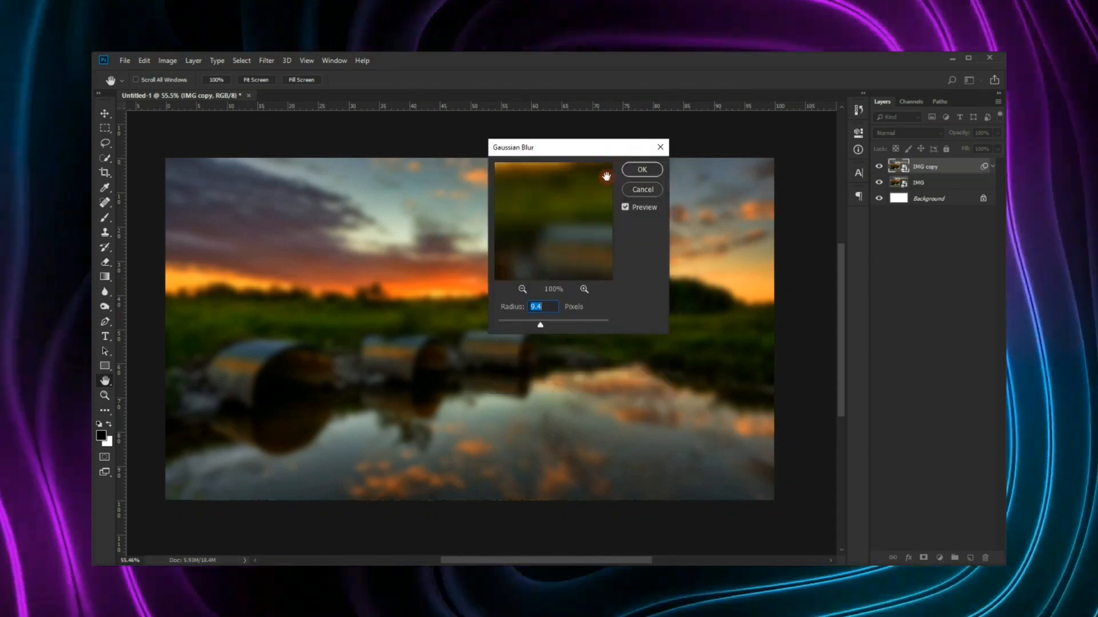
pyautogui.moveTo(540, 325); pyautogui.dragTo(542, 325)
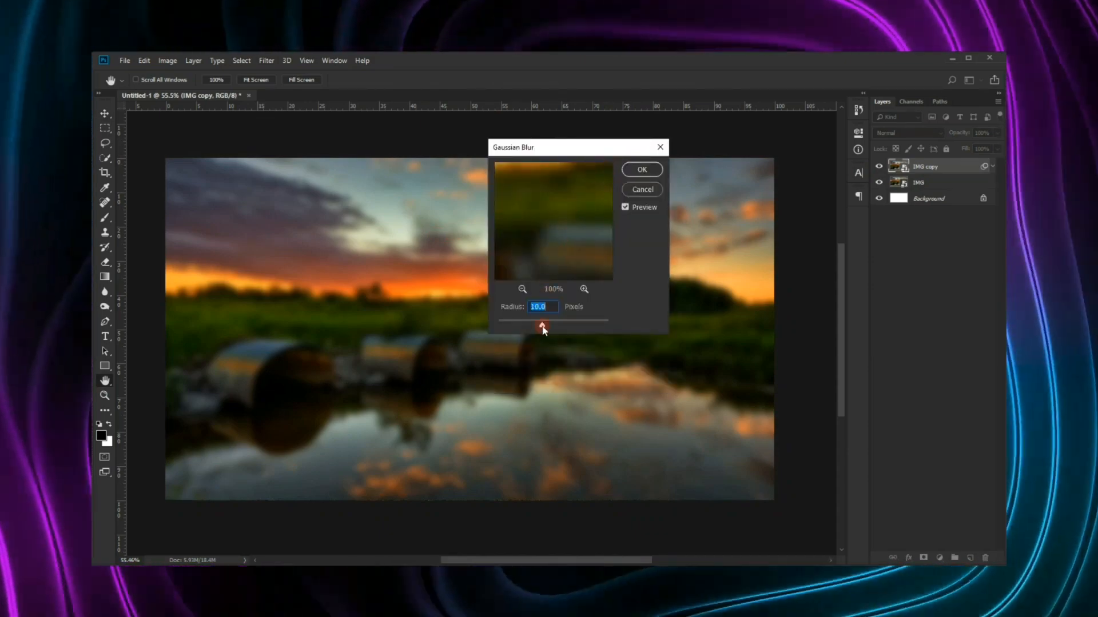
pyautogui.moveTo(536, 328); pyautogui.dragTo(539, 328)
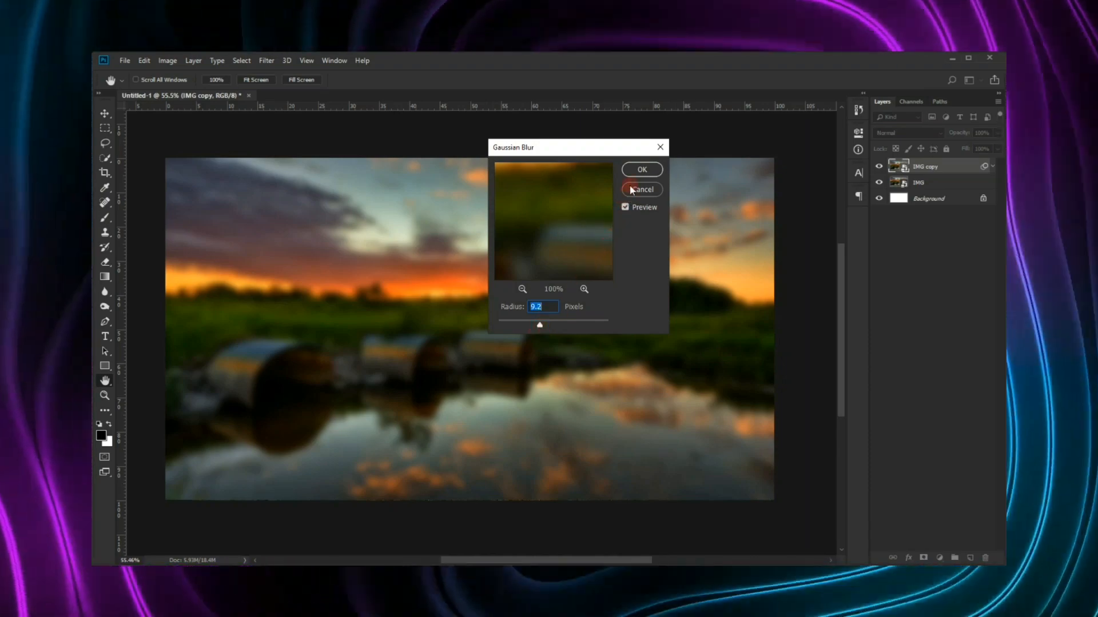
pyautogui.click(642, 169)
# Lock the position of the blurred IMG copy layer
pyautogui.scroll(-2, 416, 382)
pyautogui.scroll(2, 415, 381)
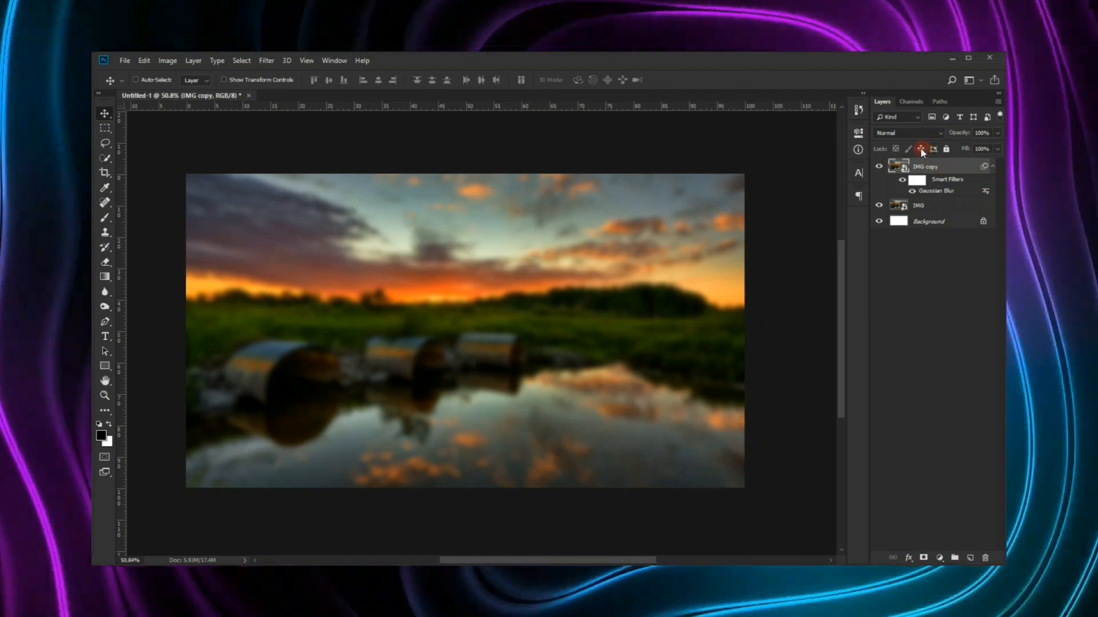
pyautogui.click(920, 150)
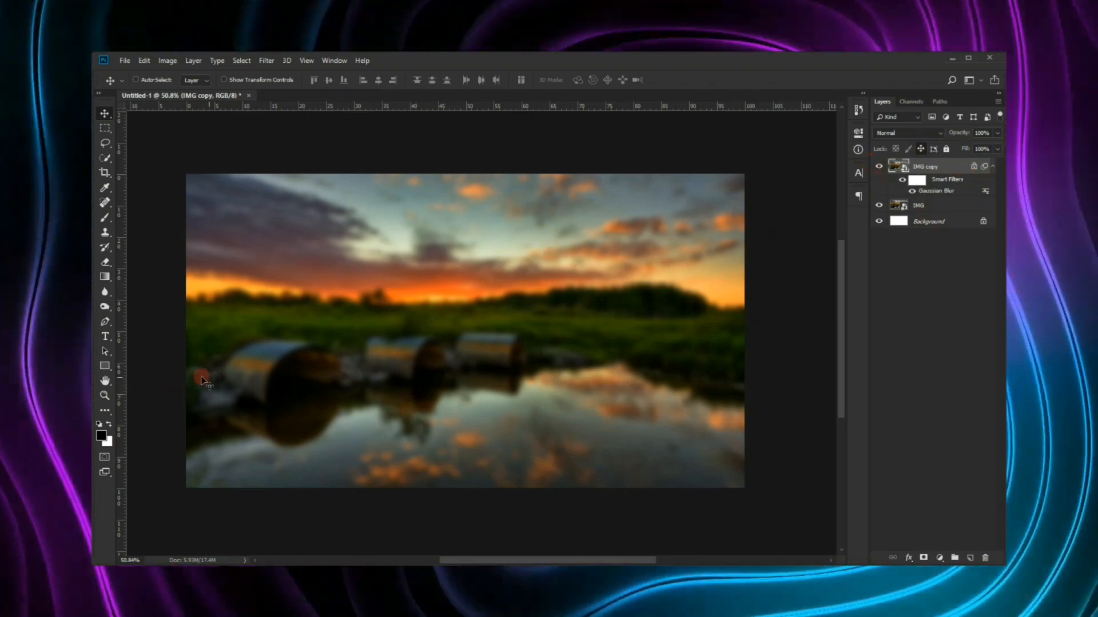
# Draw a black rectangle about 877 × 511 px over the middle of the image and round all its corners to 34 px
pyautogui.click(106, 367)
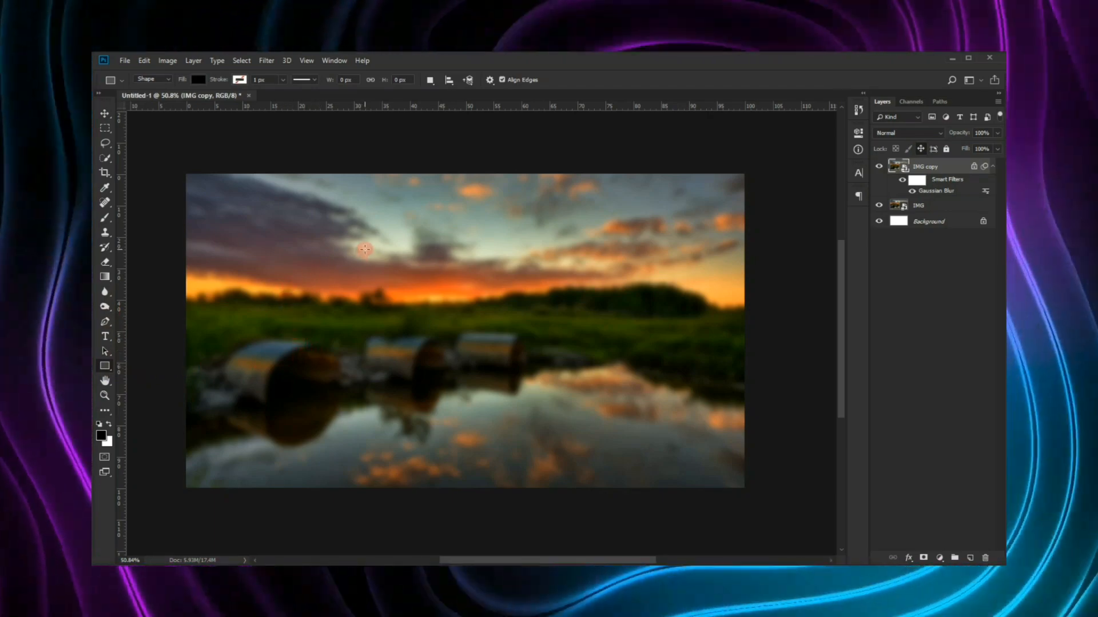
pyautogui.moveTo(364, 249); pyautogui.dragTo(620, 398)
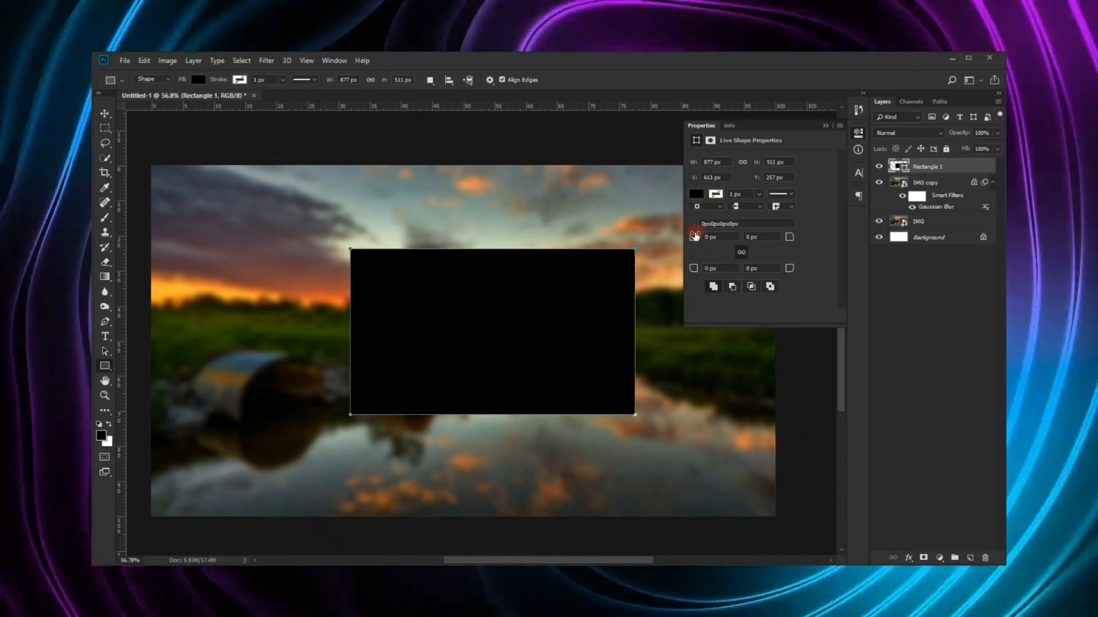
pyautogui.moveTo(694, 236); pyautogui.dragTo(726, 244)
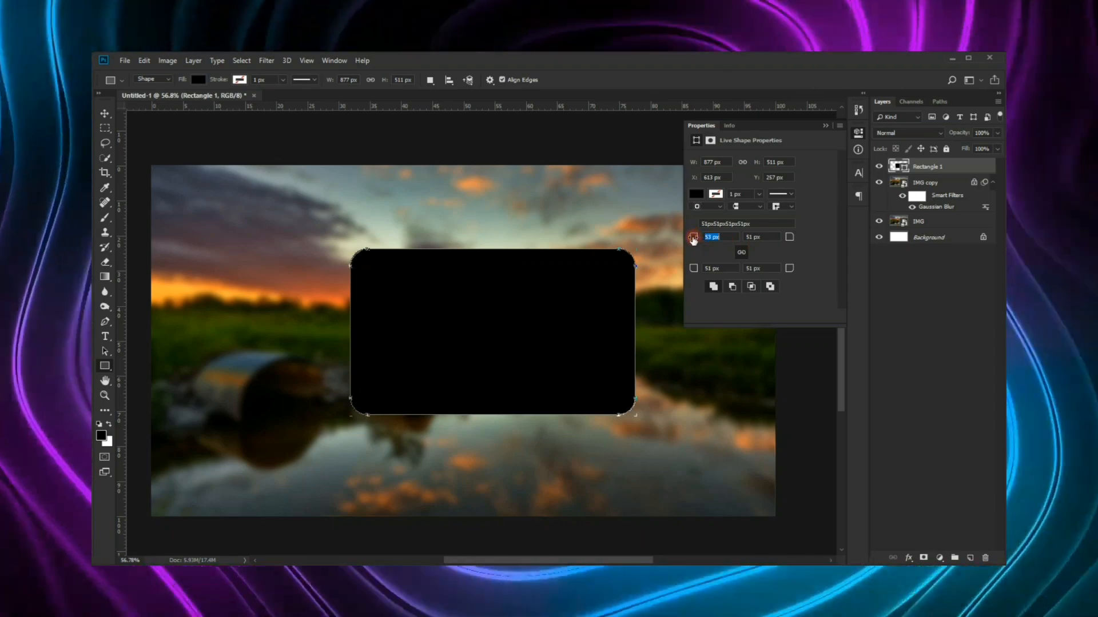
pyautogui.moveTo(693, 238); pyautogui.dragTo(683, 238)
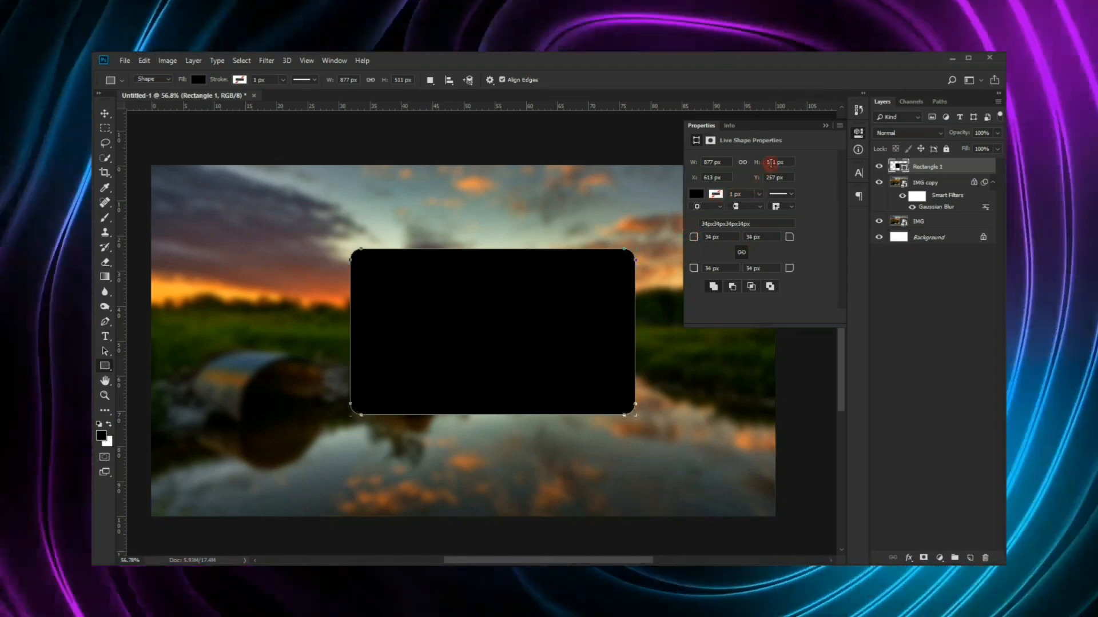
pyautogui.click(825, 125)
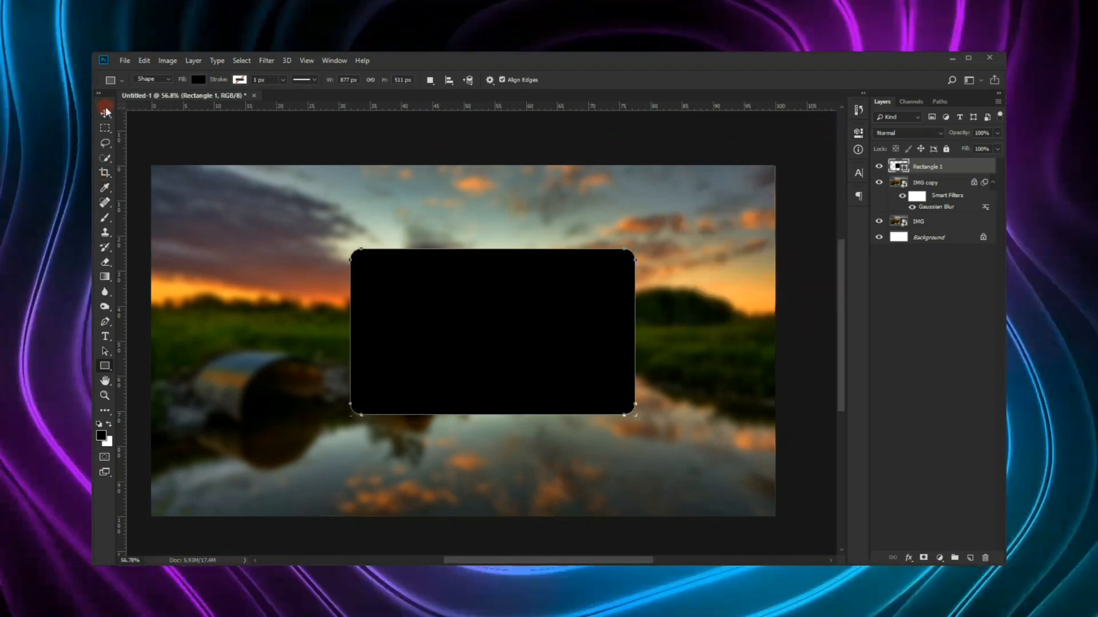
# Move the Rectangle 1 layer between IMG copy and IMG in the layer stack
pyautogui.click(105, 113)
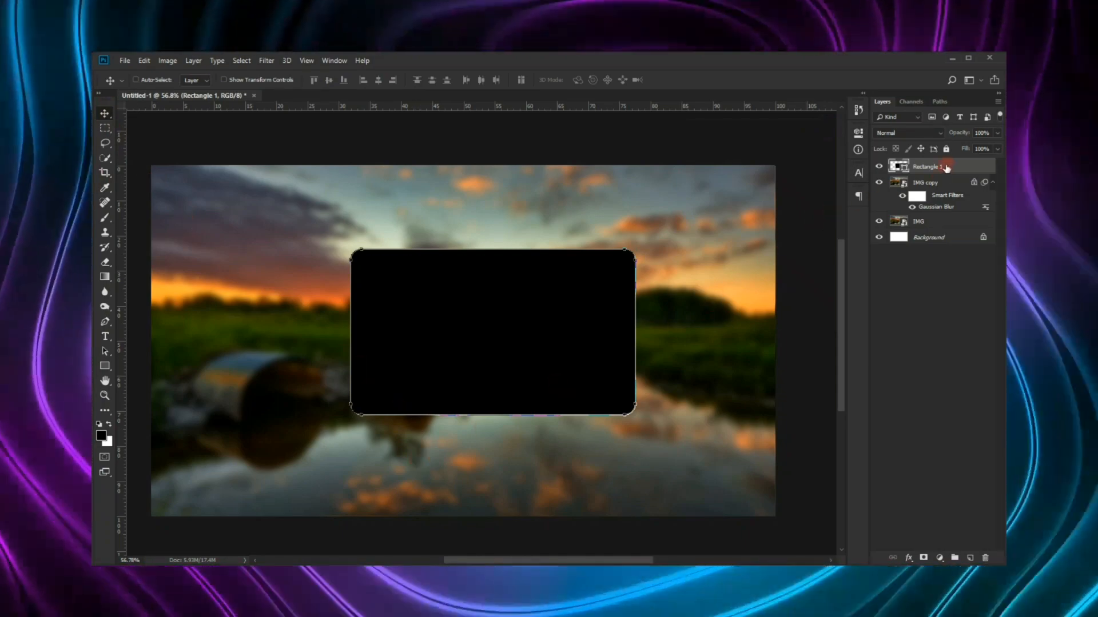
pyautogui.moveTo(948, 167); pyautogui.dragTo(938, 206)
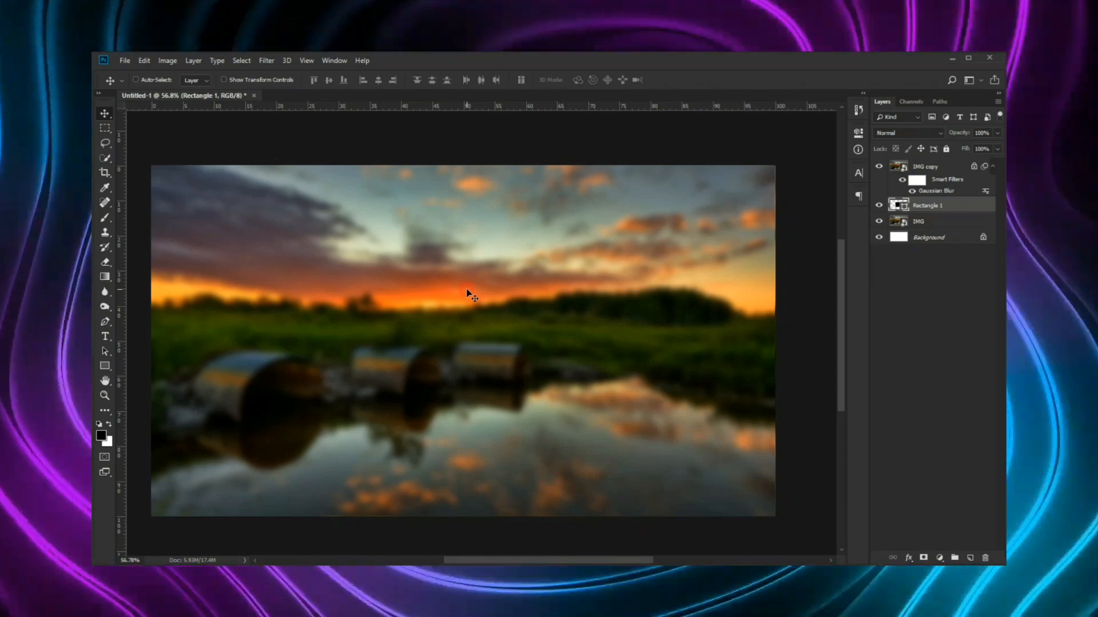
# Clip the blurred IMG copy layer to Rectangle 1 and reposition the rectangle slightly down and left on the canvas
pyautogui.click(925, 169)
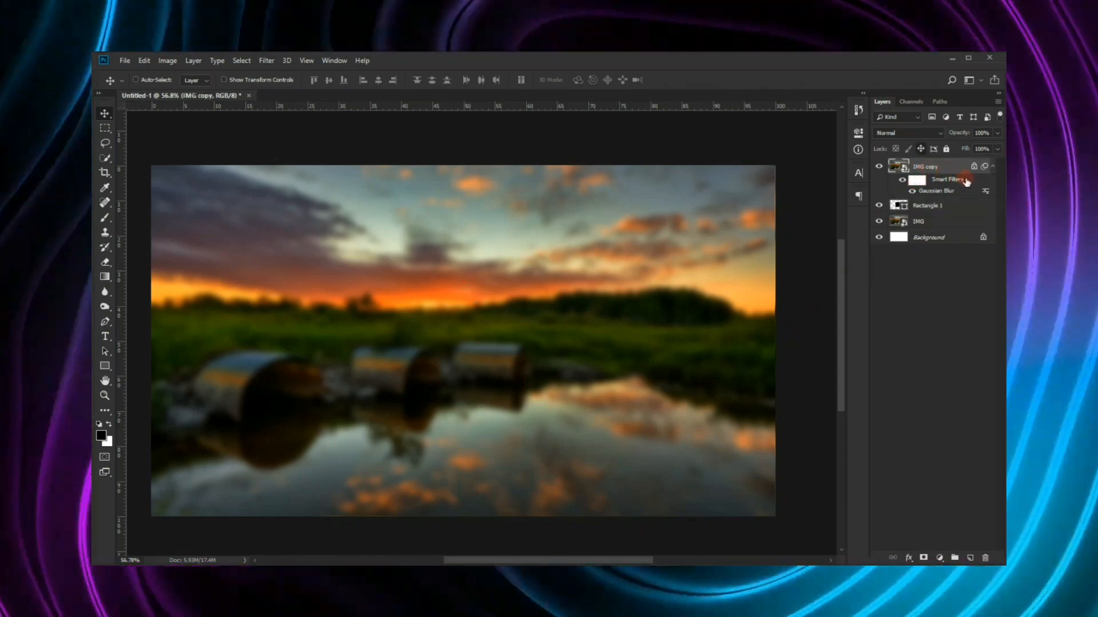
pyautogui.click(937, 205)
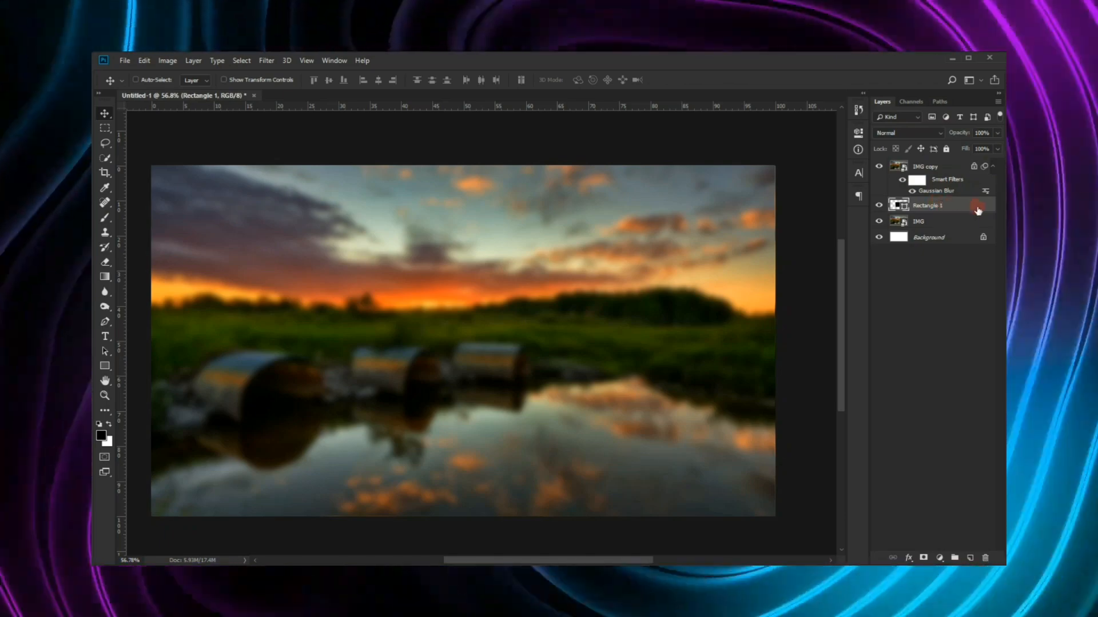
pyautogui.keyDown('alt'); pyautogui.click(925, 195); pyautogui.keyUp('alt')
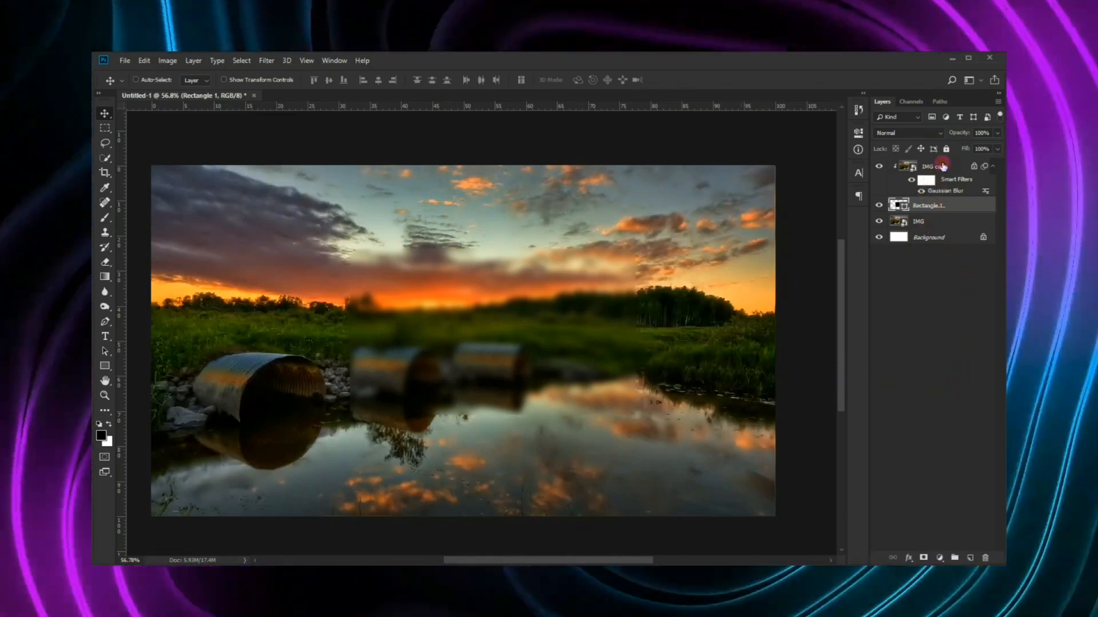
pyautogui.moveTo(364, 365); pyautogui.dragTo(394, 373)
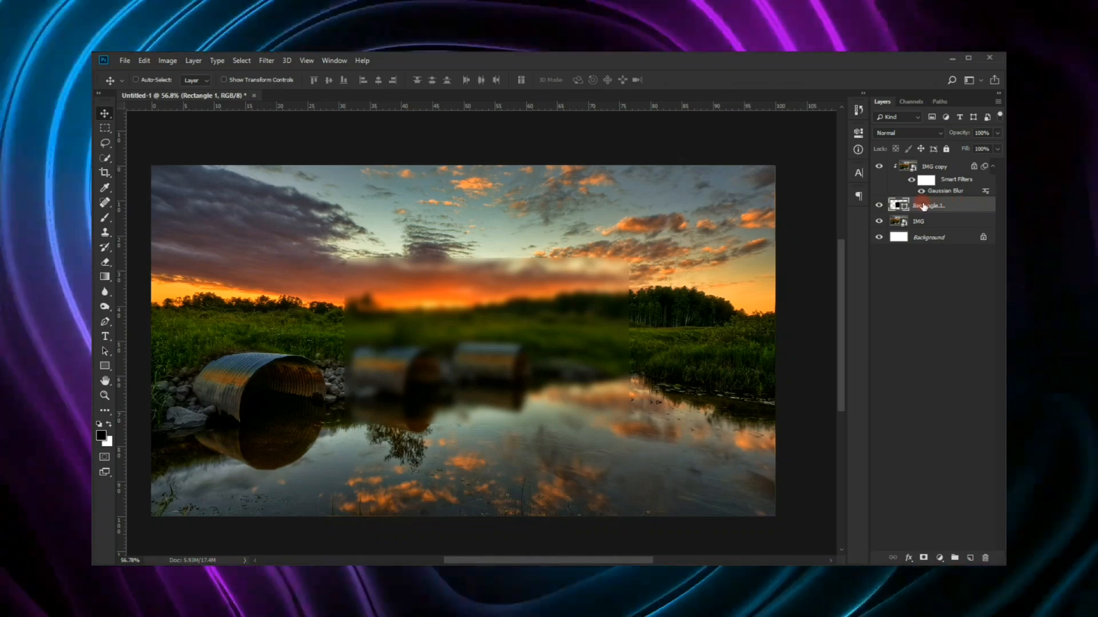
# Add a white outside stroke of 3 px at 44% opacity to the Rectangle 1 layer
pyautogui.doubleClick(976, 207)
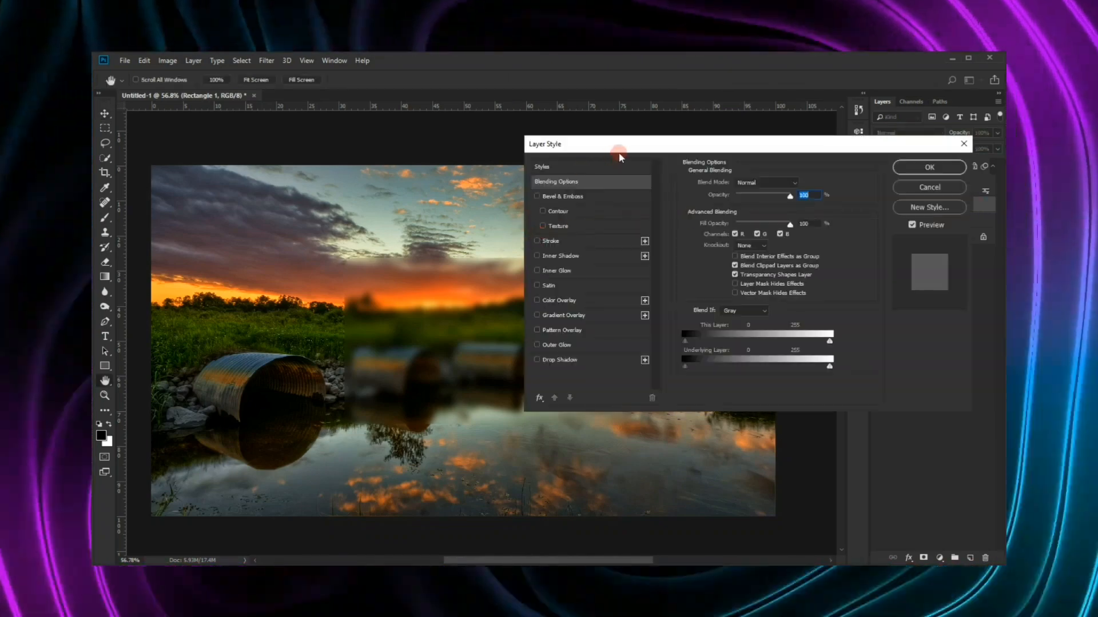
pyautogui.moveTo(629, 148); pyautogui.dragTo(705, 150)
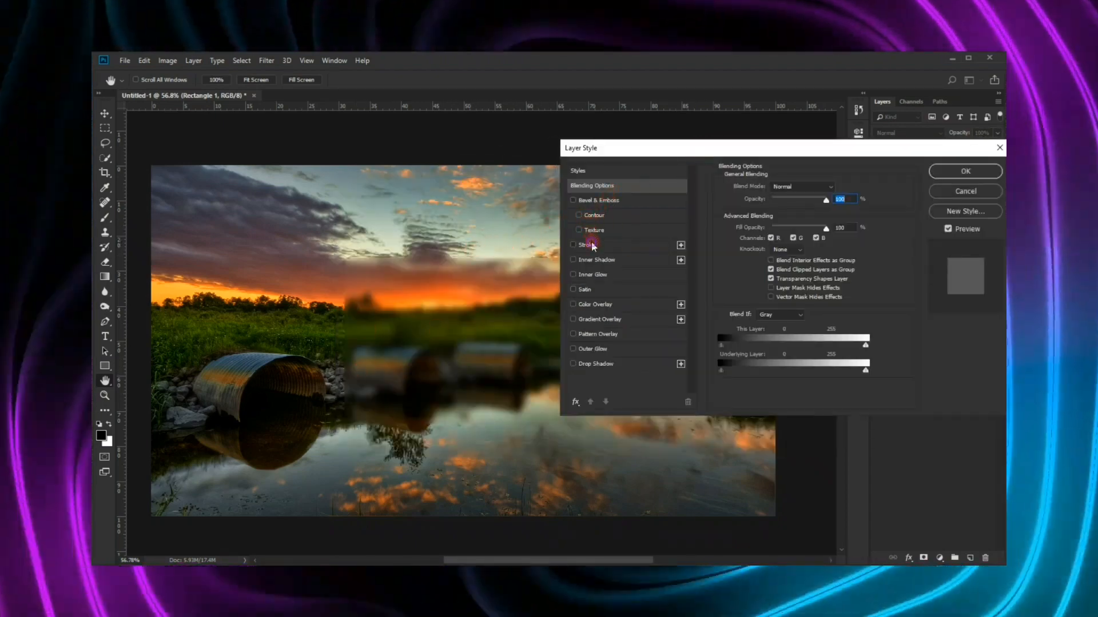
pyautogui.click(589, 244)
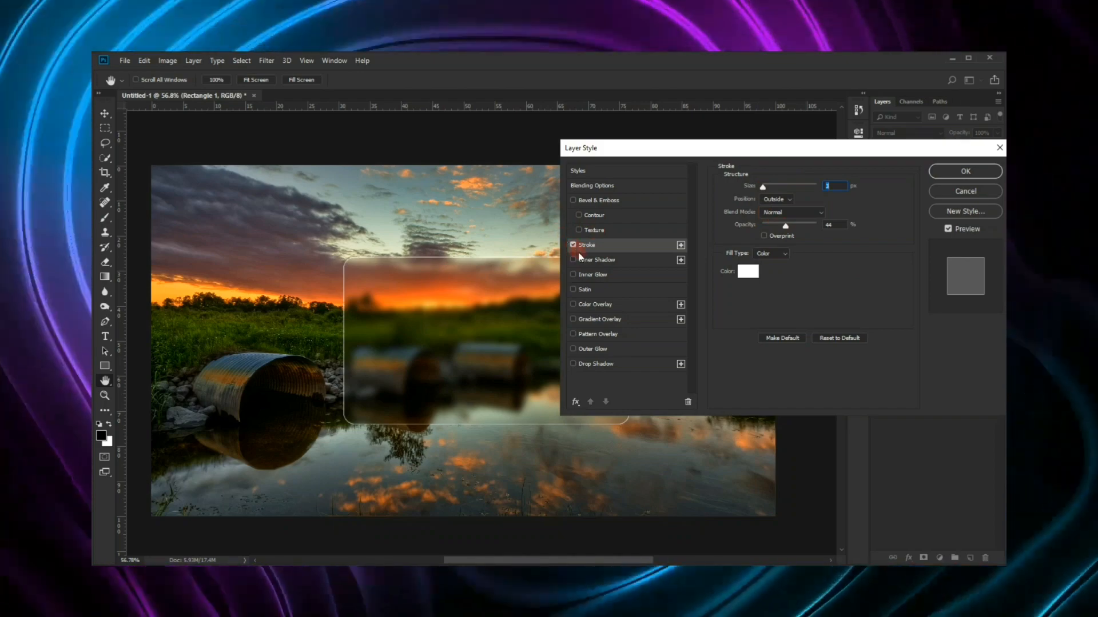
# Add a white Inner Glow to the rectangle in Screen mode at 21% opacity, with an Edge source and 7% choke
pyautogui.click(600, 275)
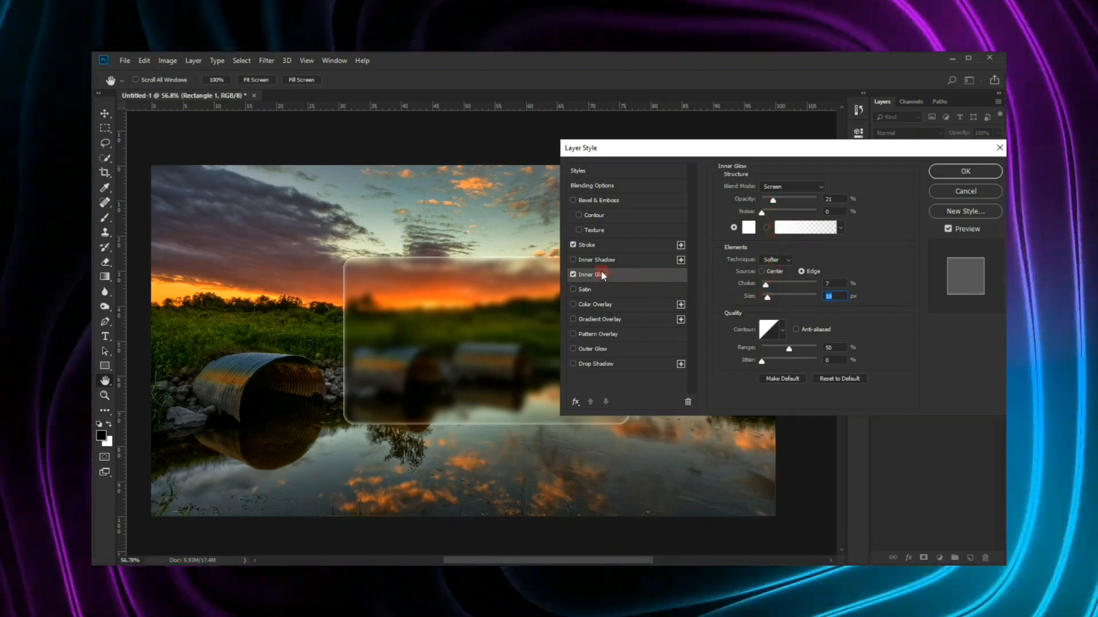
pyautogui.click(593, 247)
pyautogui.click(785, 227)
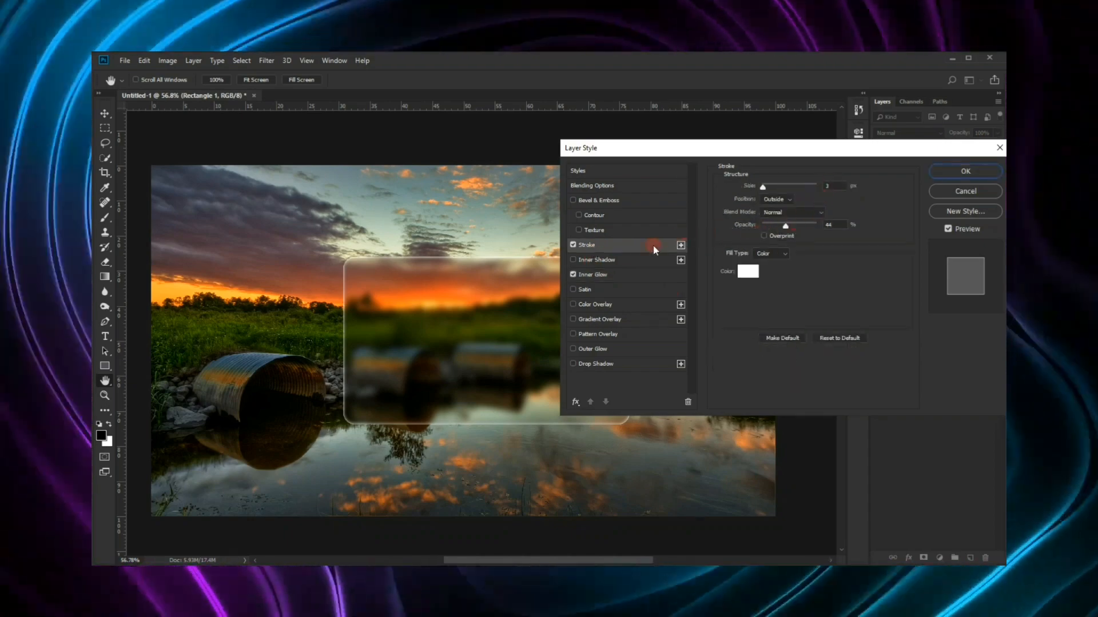
pyautogui.click(594, 275)
pyautogui.click(801, 271)
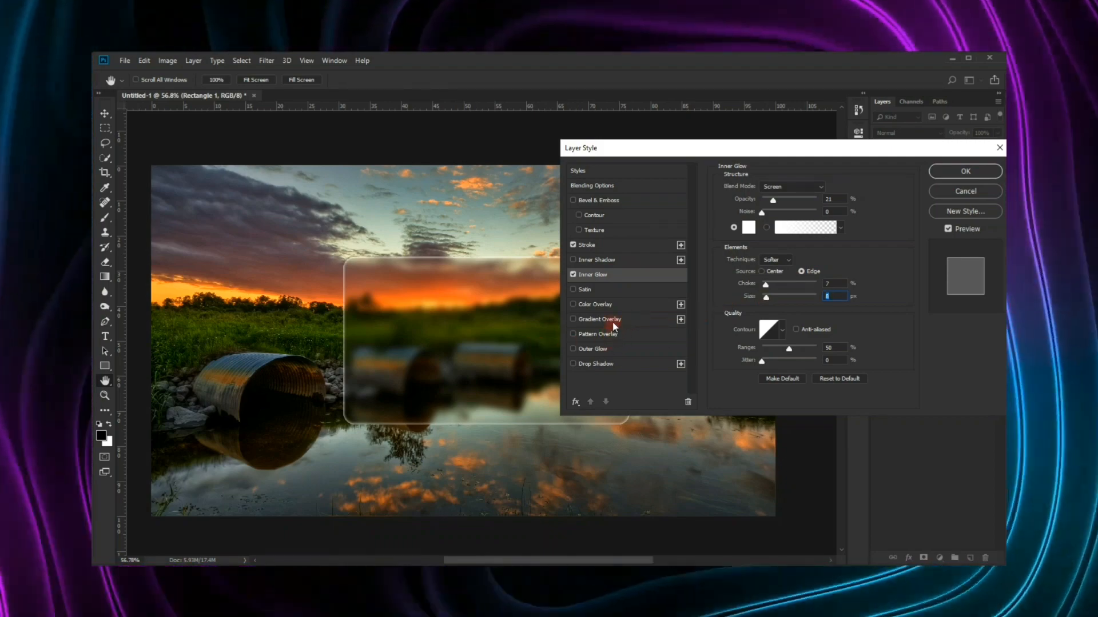
# Leave Gradient Overlay off and give the rectangle a faint white Color Overlay in Normal mode
pyautogui.click(612, 320)
pyautogui.click(573, 319)
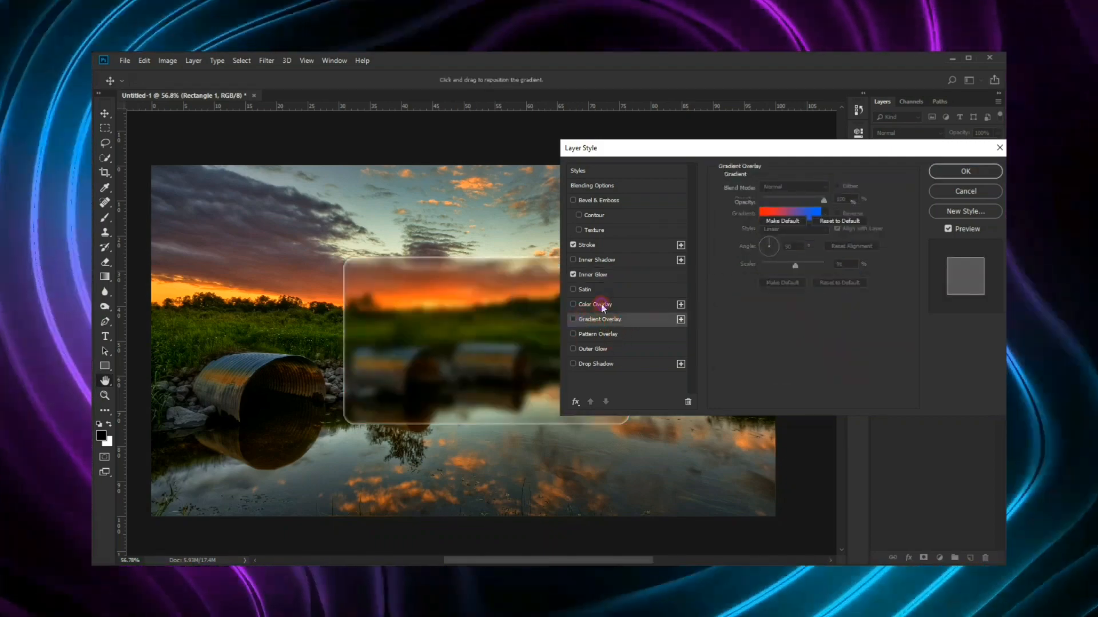
pyautogui.click(595, 304)
pyautogui.moveTo(764, 204); pyautogui.dragTo(766, 204)
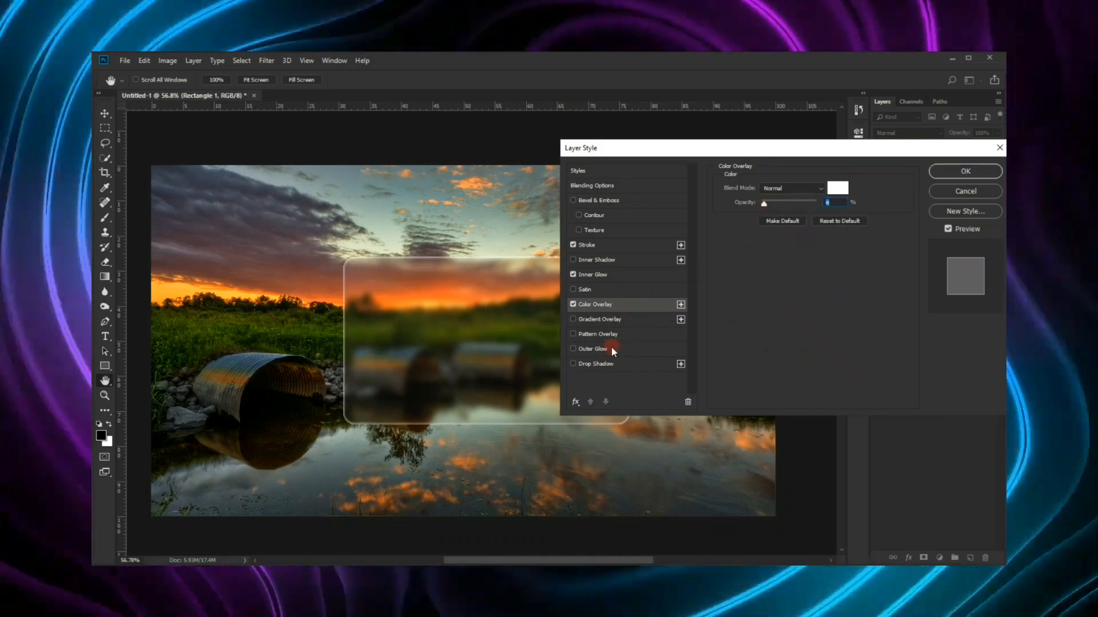
# Leave Outer Glow off, add a black Drop Shadow at 100% opacity, 0 distance and about 16 px size, and apply the styles
pyautogui.click(592, 350)
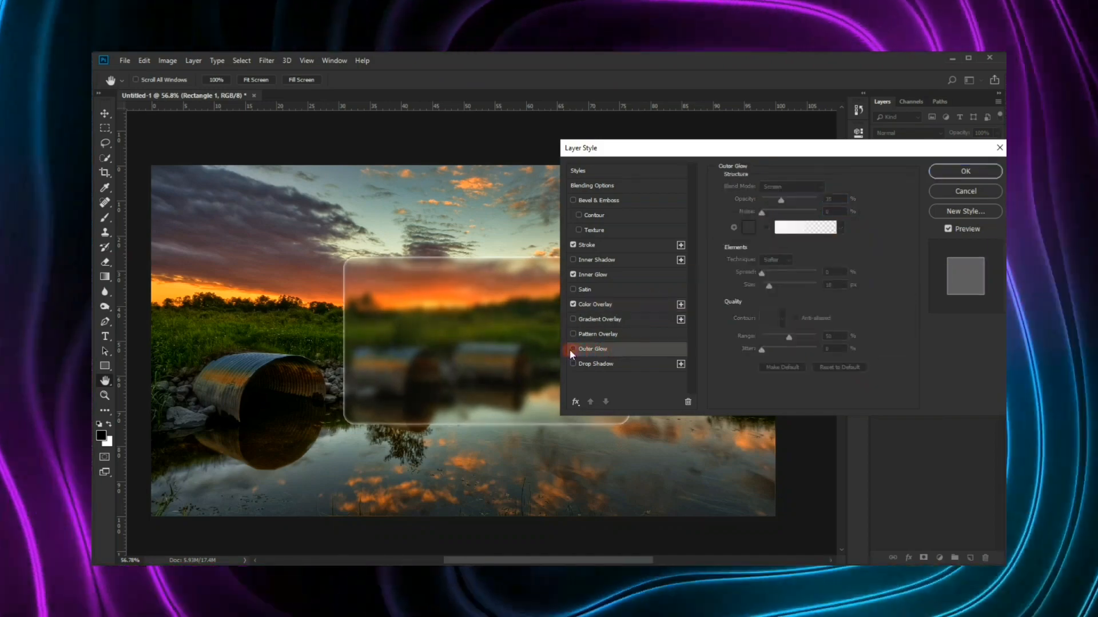
pyautogui.click(573, 348)
pyautogui.click(595, 364)
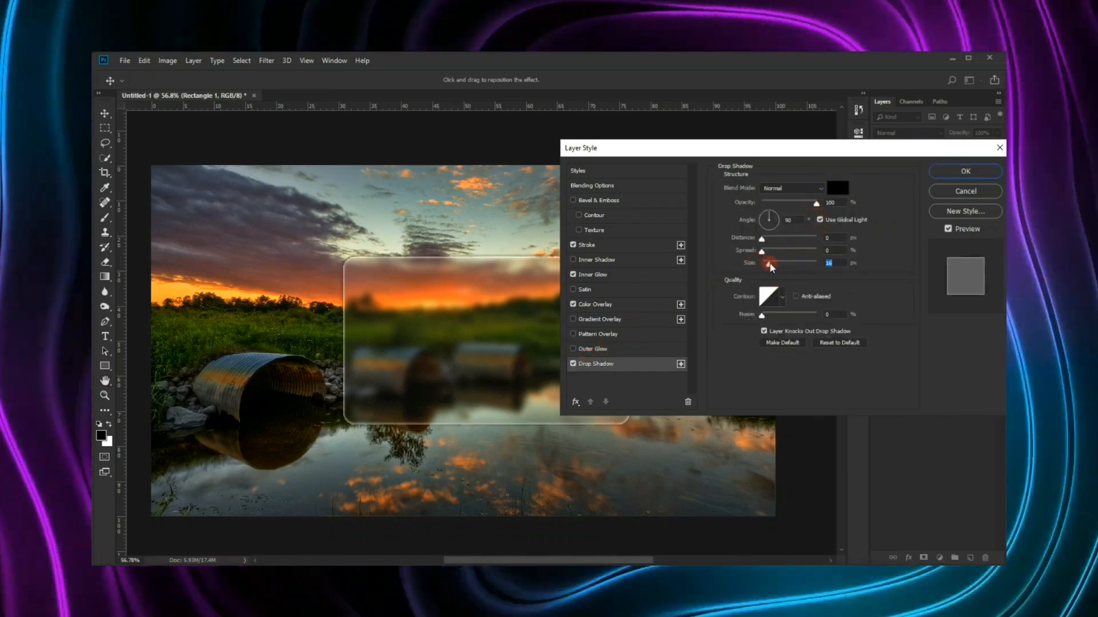
pyautogui.click(979, 172)
# Reposition the styled glass rectangle slightly to the left over the photo
pyautogui.scroll(-2, 440, 417)
pyautogui.scroll(2, 435, 412)
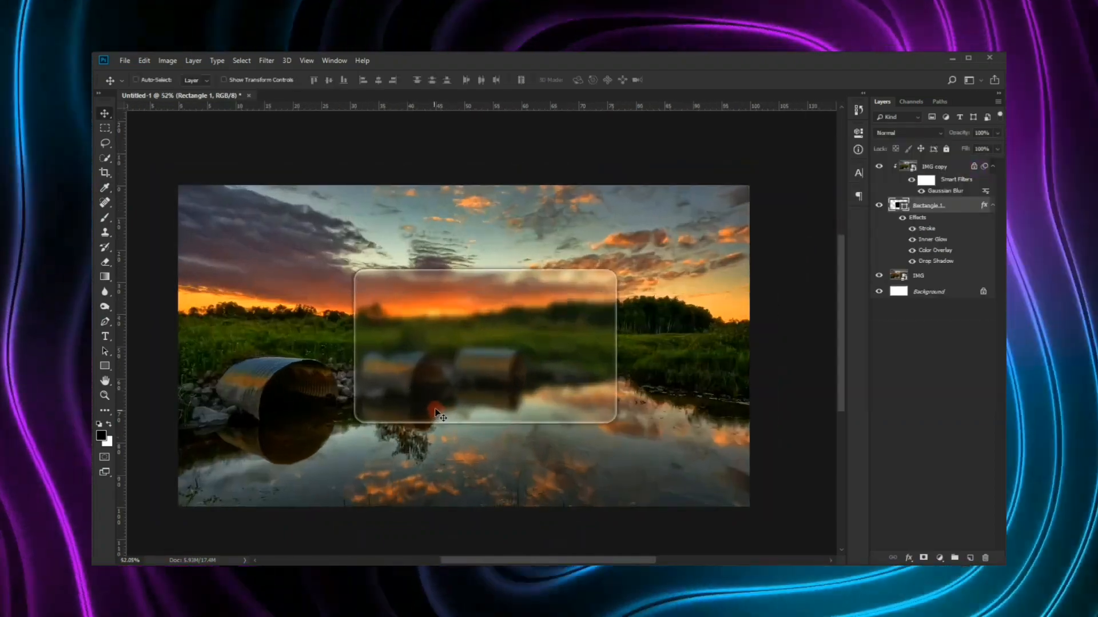
pyautogui.moveTo(501, 348); pyautogui.dragTo(546, 364)
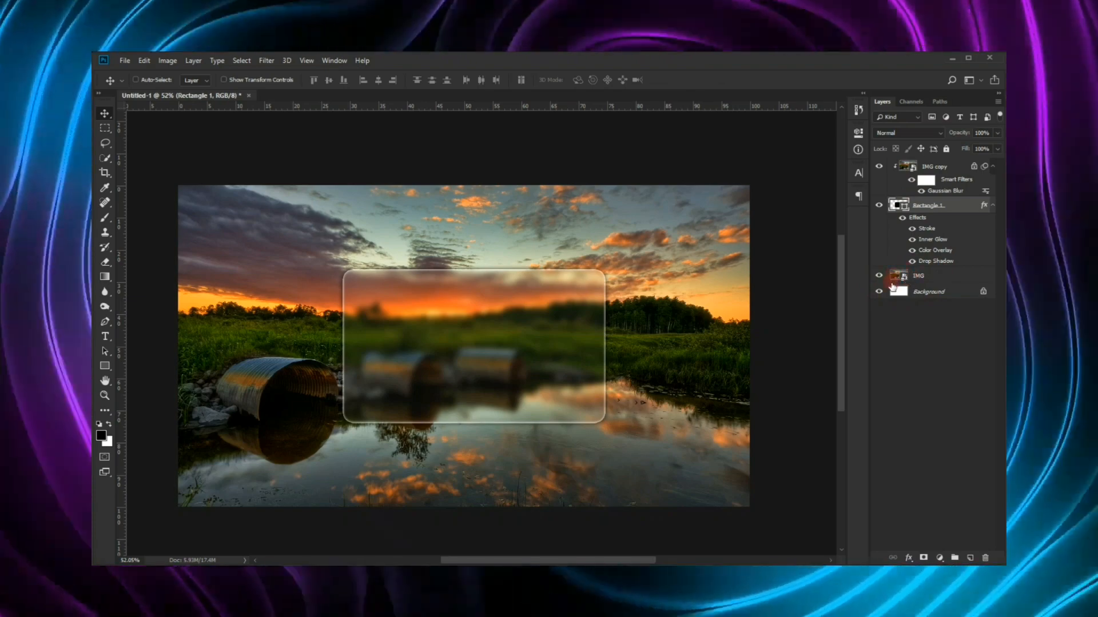
# Open the IMG smart object's contents and place the Backgrounds (3376) picture over the existing photo, filling the canvas
pyautogui.click(902, 277)
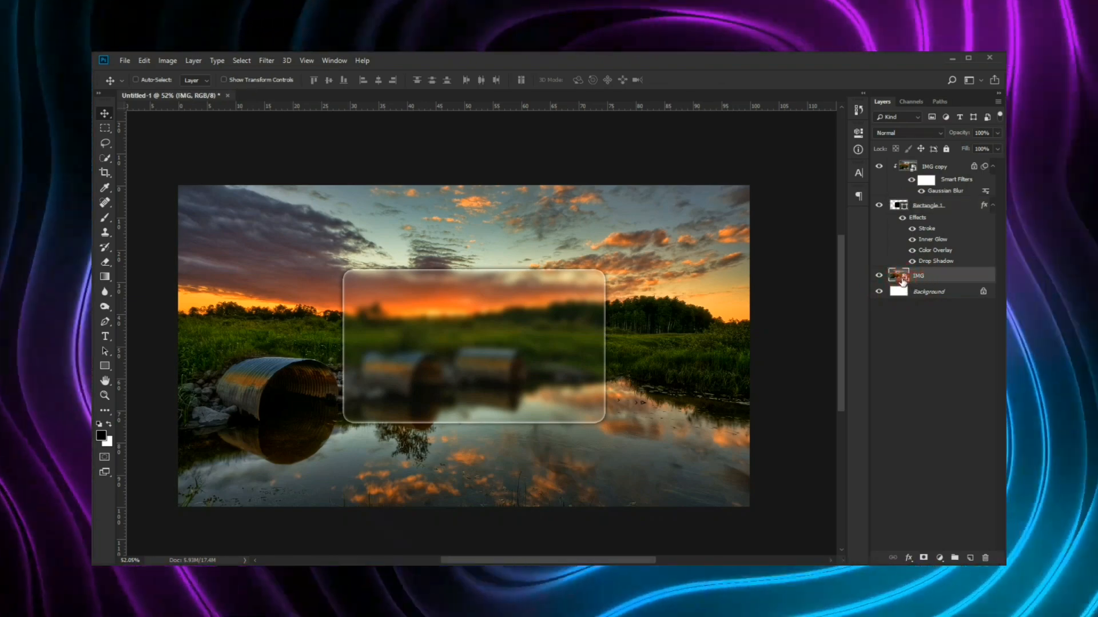
pyautogui.doubleClick(901, 278)
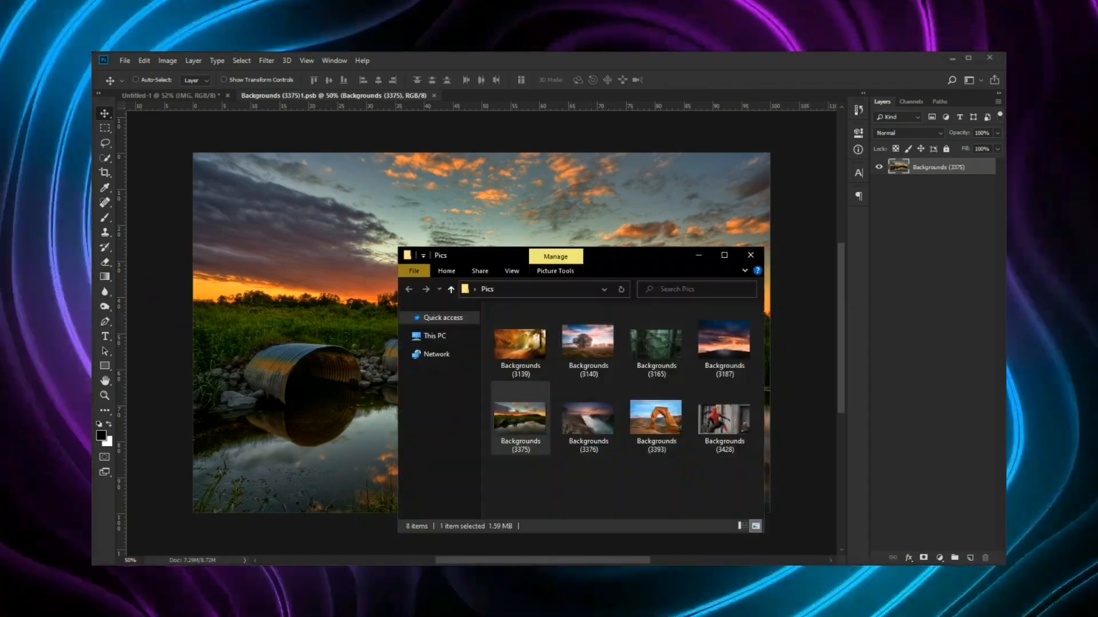
pyautogui.hotkey('alt', 'Tab')
pyautogui.moveTo(598, 407); pyautogui.dragTo(332, 423)
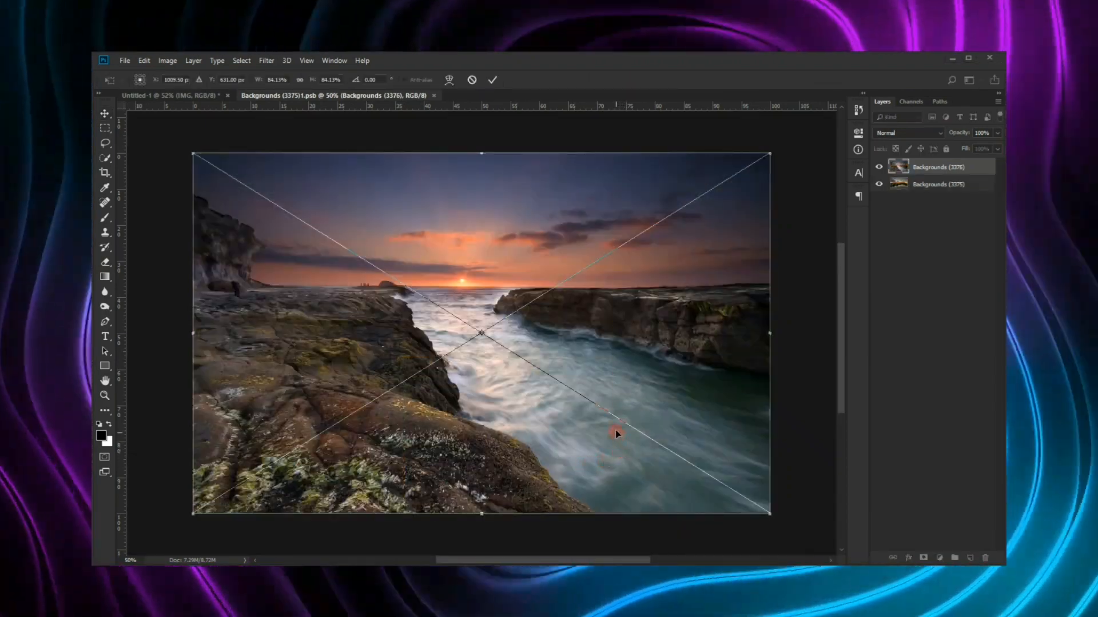
pyautogui.press('Return')
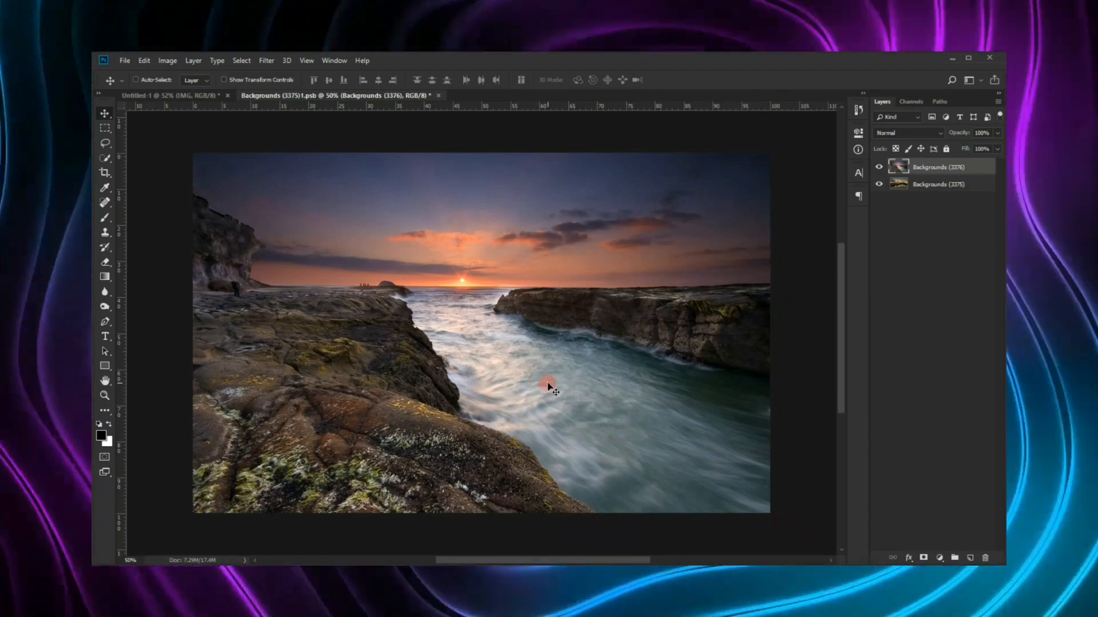
# Save the edited smart object contents and return to the Untitled-1 document to inspect the updated glass effect
pyautogui.press('ctrl')
pyautogui.hotkey('ctrl', 's')
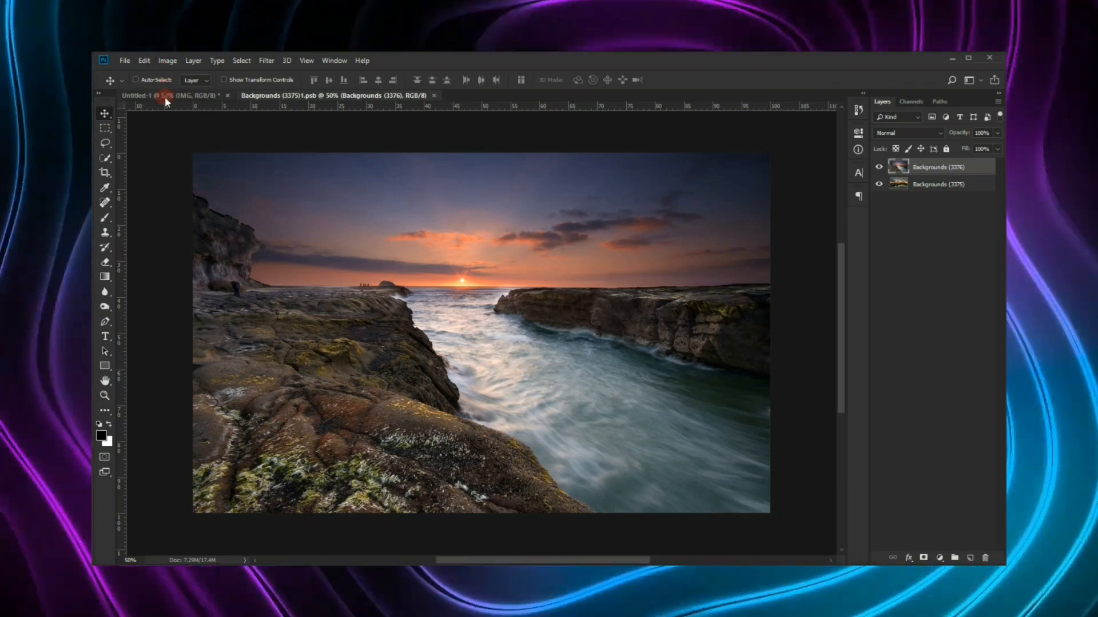
pyautogui.click(166, 97)
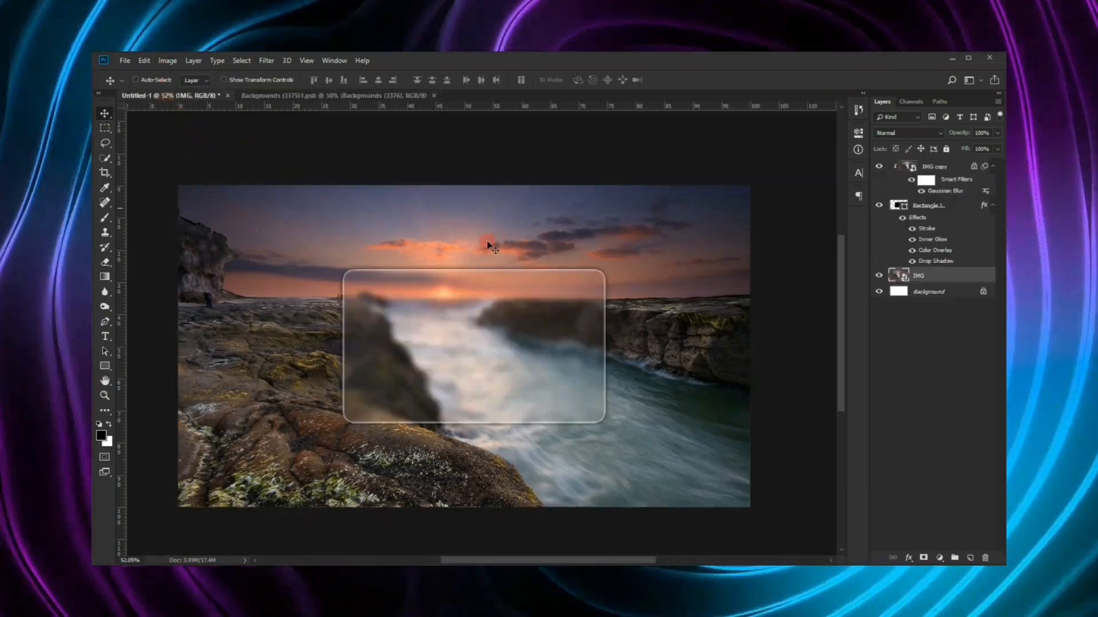
pyautogui.scroll(4, 505, 323)
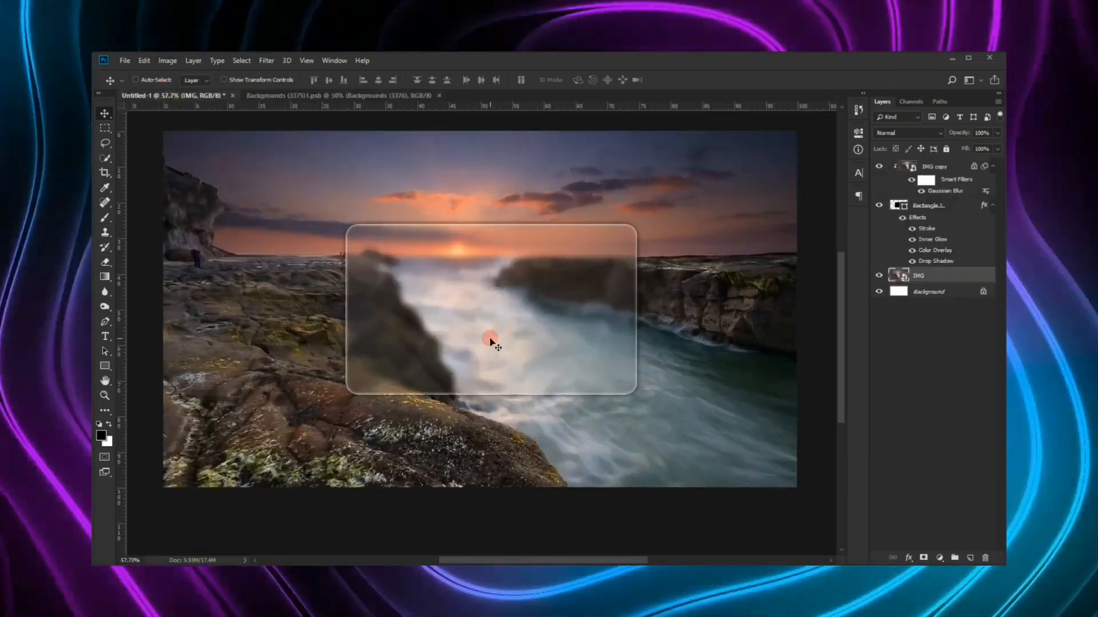
pyautogui.scroll(-2, 542, 173)
pyautogui.scroll(2, 525, 150)
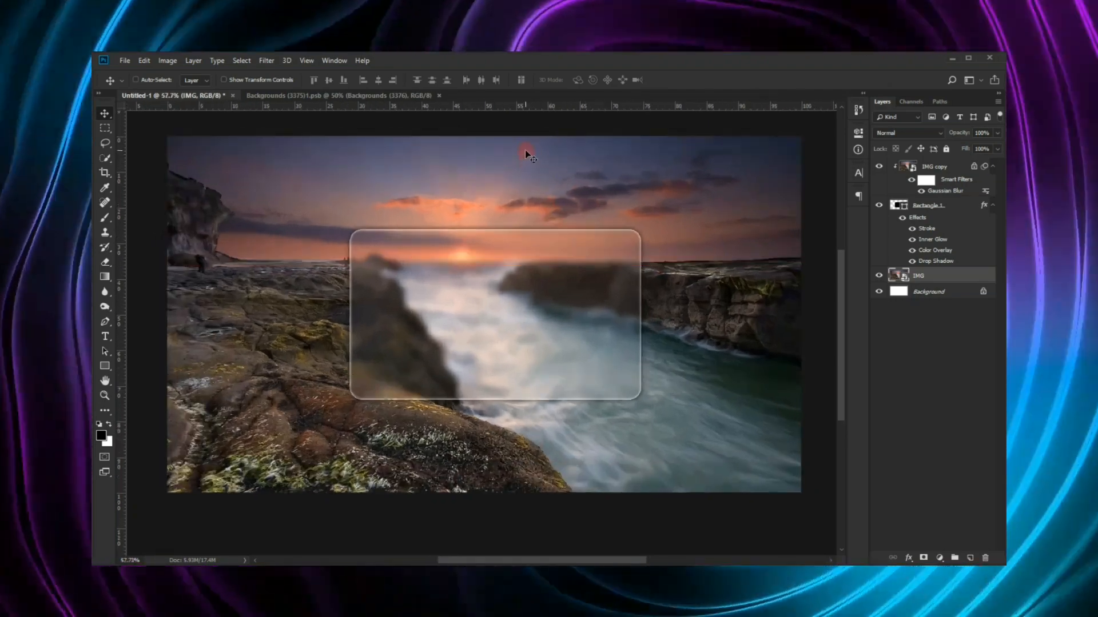
pyautogui.scroll(-1, 539, 206)
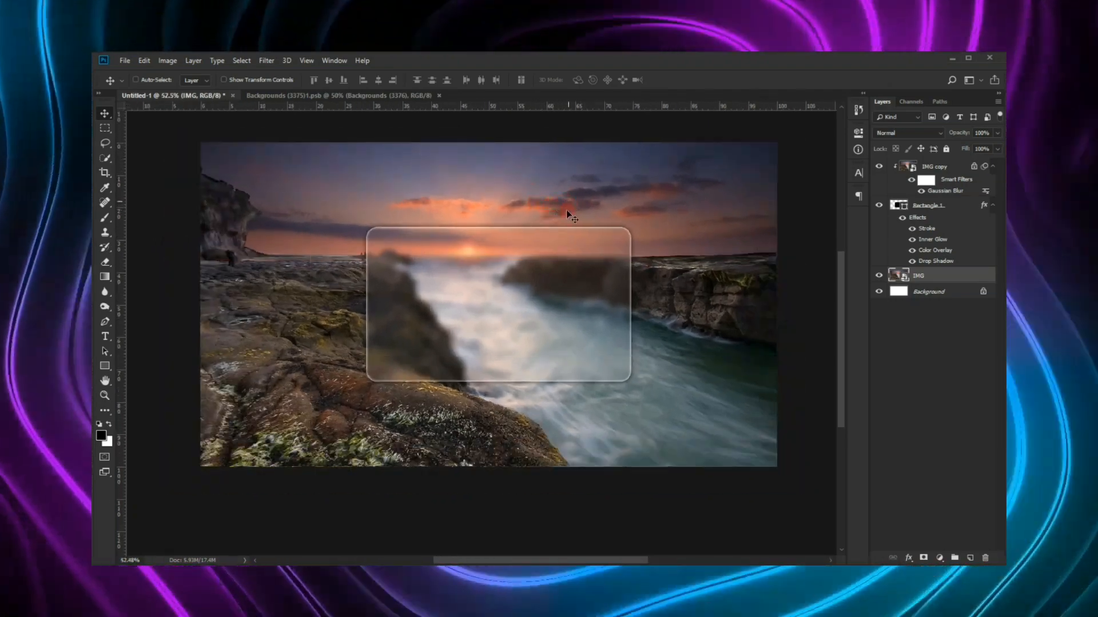
# Create a text layer on the glass rectangle and move it to the top of the layer stack
pyautogui.click(104, 337)
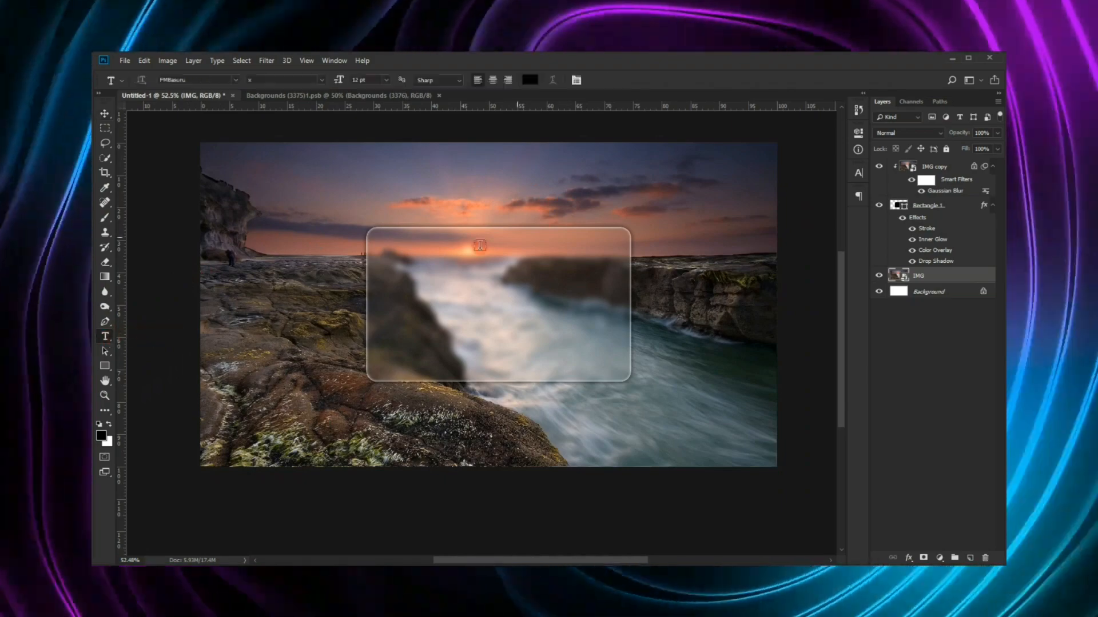
pyautogui.click(422, 264)
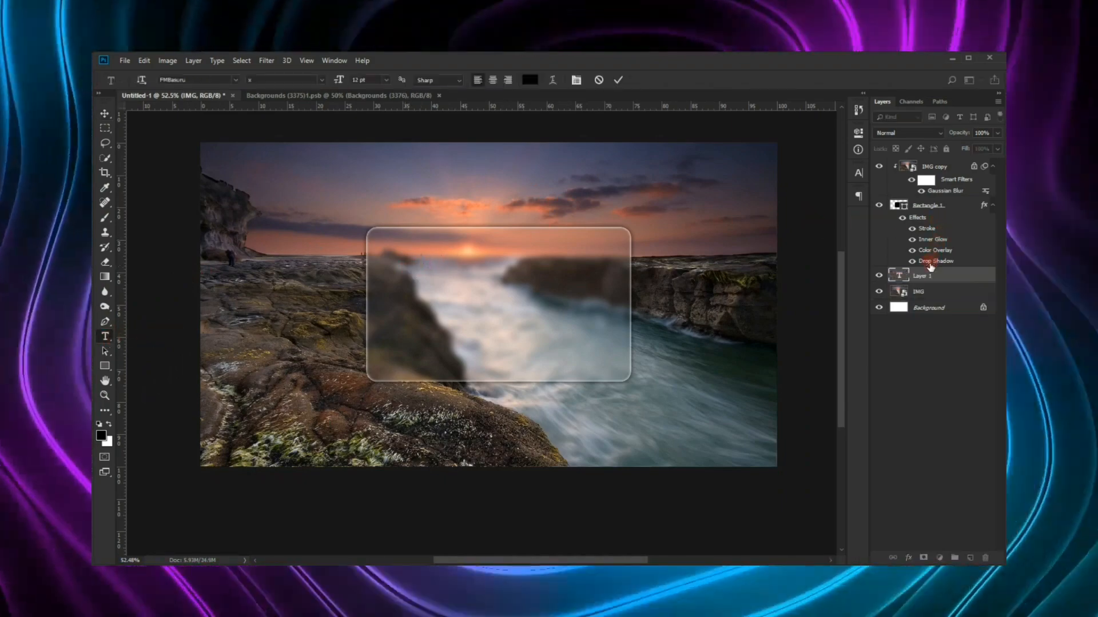
pyautogui.moveTo(921, 276); pyautogui.dragTo(921, 164)
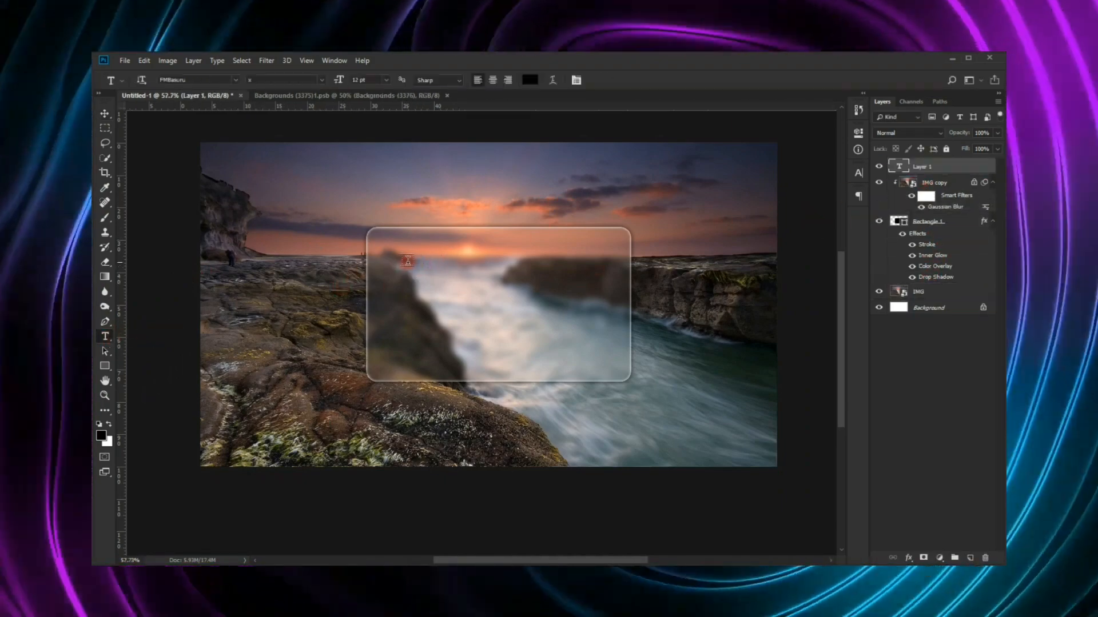
# Add another text layer near the glass rectangle's upper edge and replace its filler text with "Blur Glas"
pyautogui.scroll(3, 423, 263)
pyautogui.click(431, 261)
pyautogui.write('ඍෘෘෑෂඨ්\u200dයඍෘෑෂ')
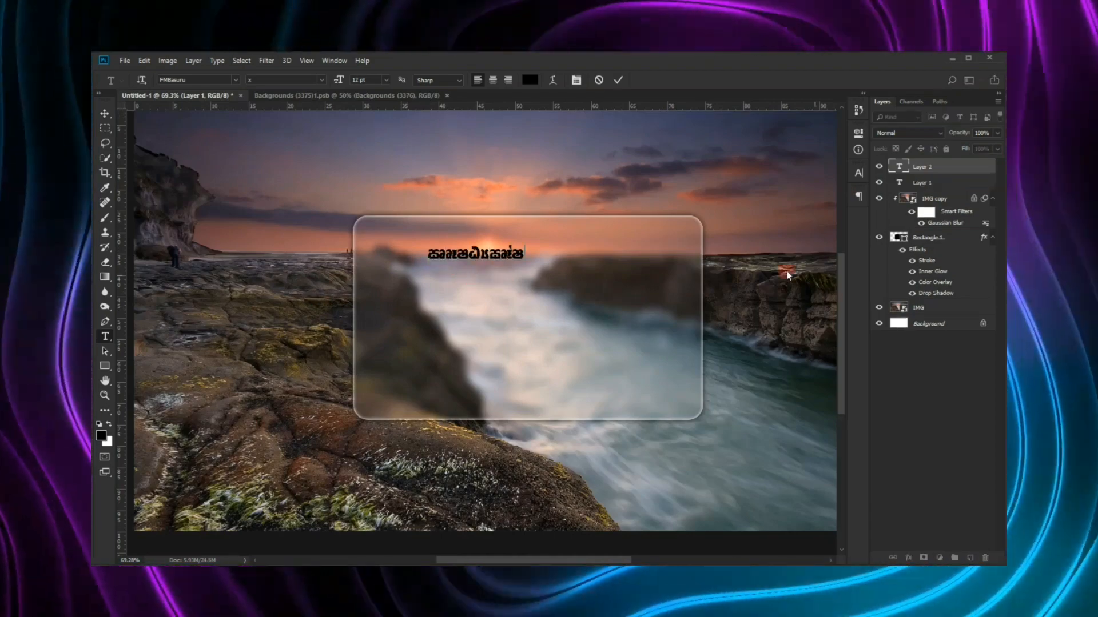
pyautogui.hotkey('ctrl', 'a')
pyautogui.click(529, 80)
pyautogui.click(915, 140)
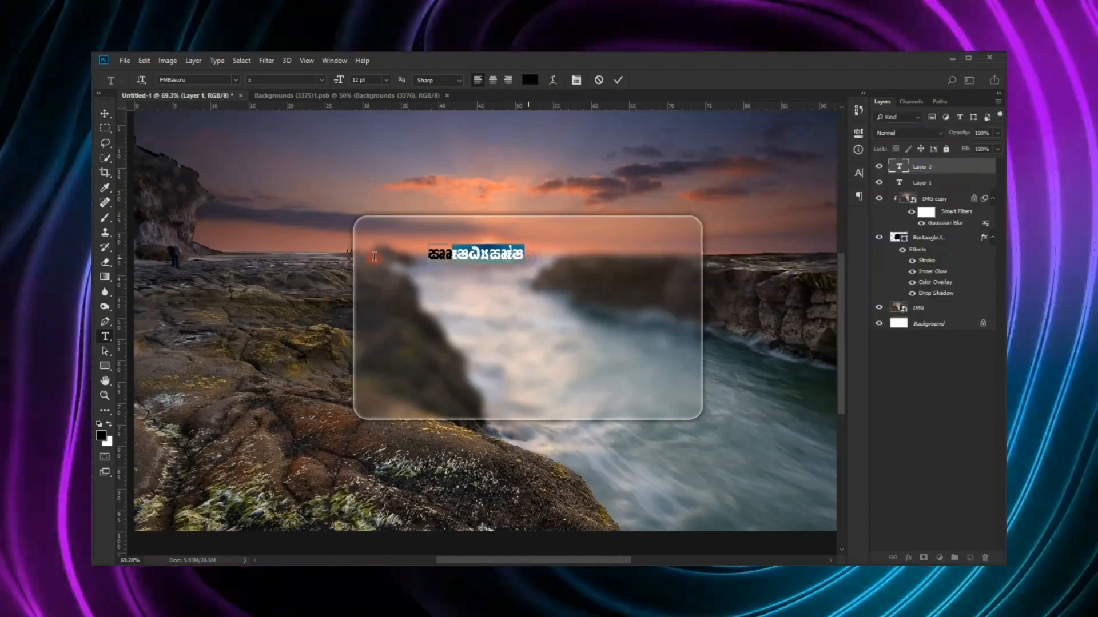
pyautogui.write('ඊකමර ඨකි')
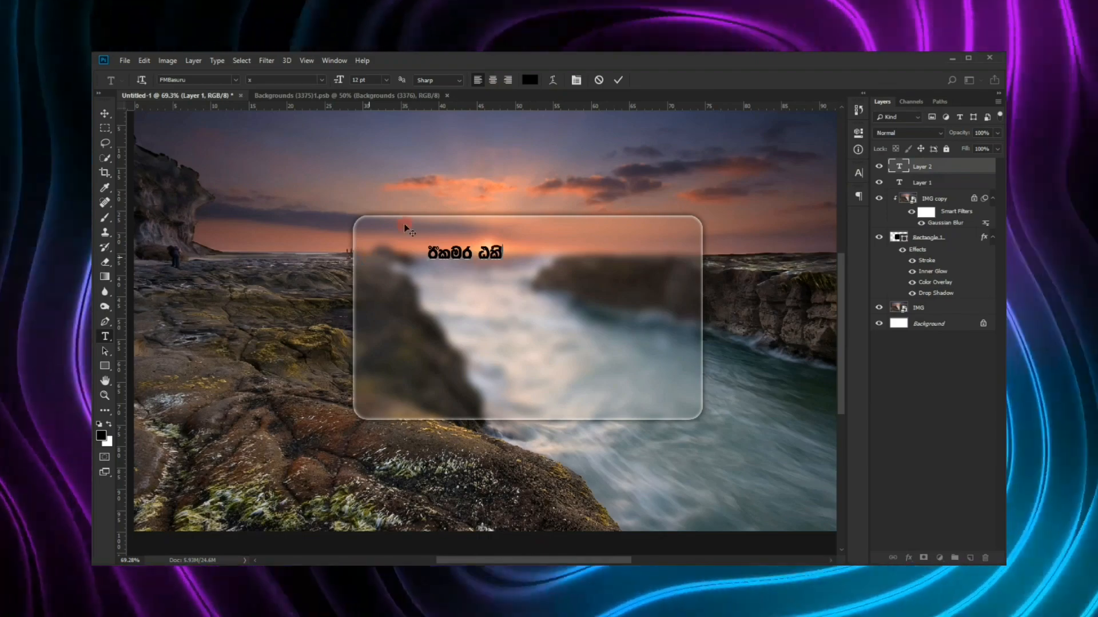
# Set the text's font to Akira Expanded Super Bold and complete the wording to "Blur Glass"
pyautogui.hotkey('ctrl', 'a')
pyautogui.click(235, 80)
pyautogui.click(292, 141)
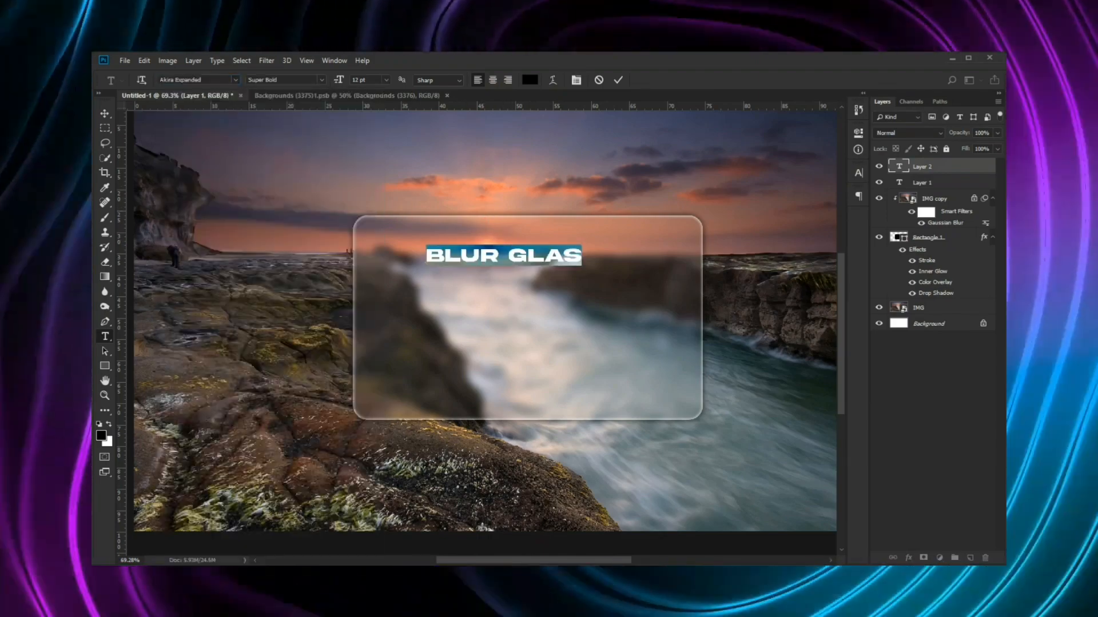
pyautogui.click(585, 255)
pyautogui.write('s')
# Duplicate the Blur Glass text four times, arranging a heading with a left-aligned column of four lines beneath it on the glass
pyautogui.click(105, 114)
pyautogui.moveTo(494, 266); pyautogui.dragTo(428, 308)
pyautogui.moveTo(424, 309); pyautogui.dragTo(415, 355)
pyautogui.scroll(-3, 504, 265)
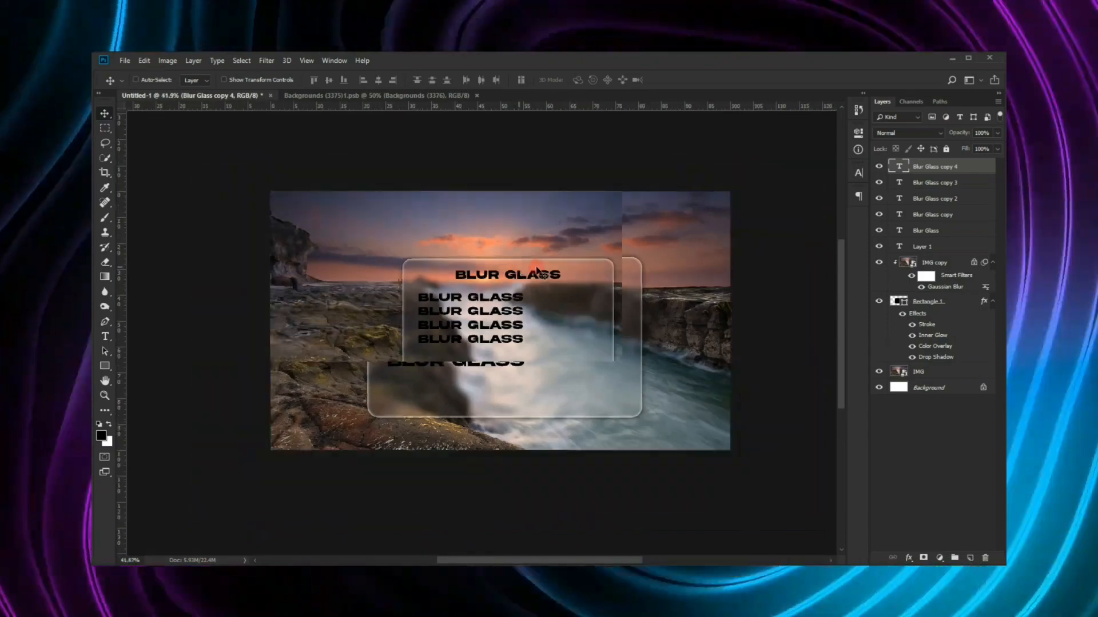
pyautogui.scroll(1, 657, 264)
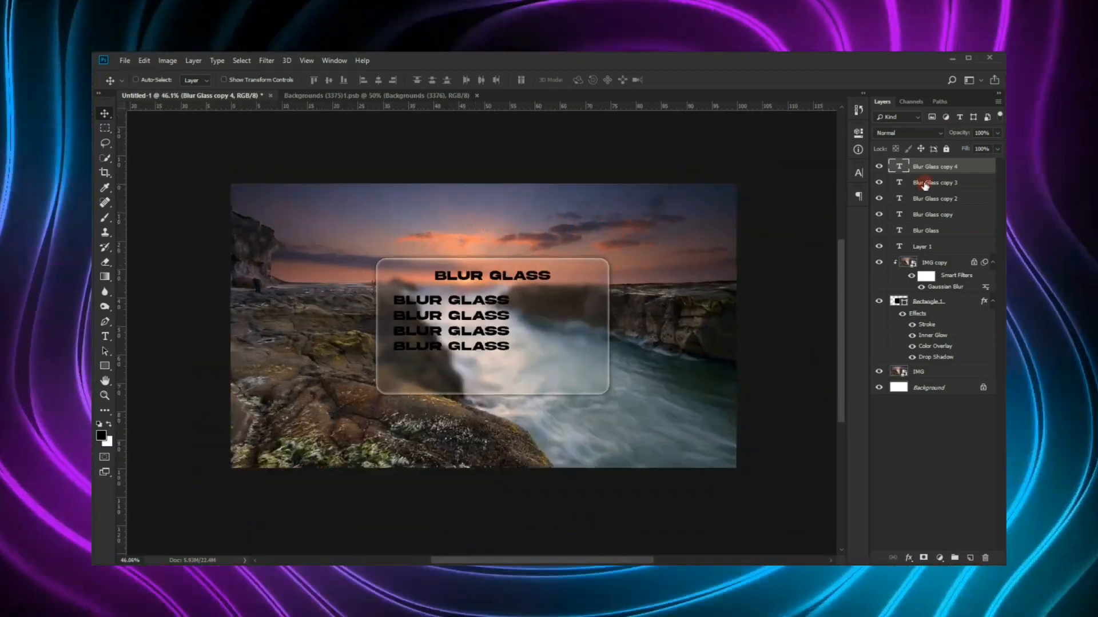